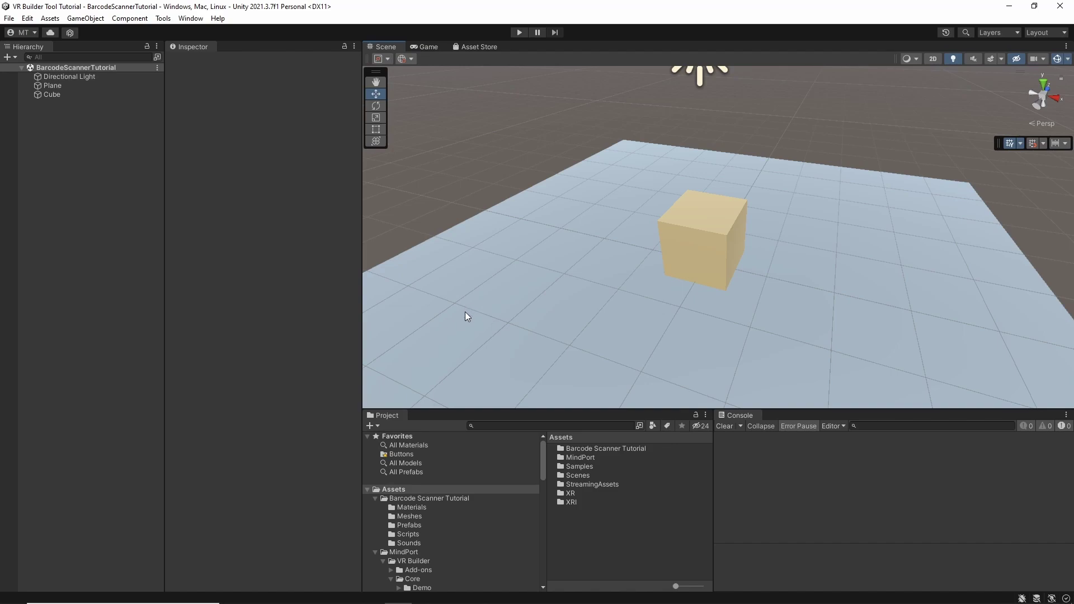
- Look over the contents of the Barcode Scanner Tutorial folder and the plane and cube in the scene
left_click(376, 499)
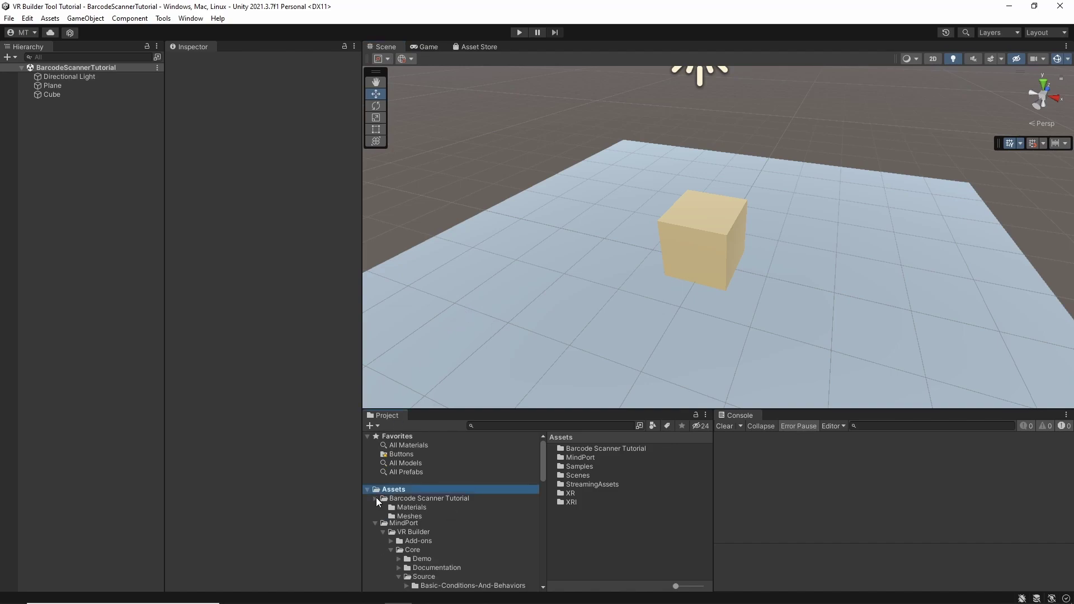
left_click(422, 498)
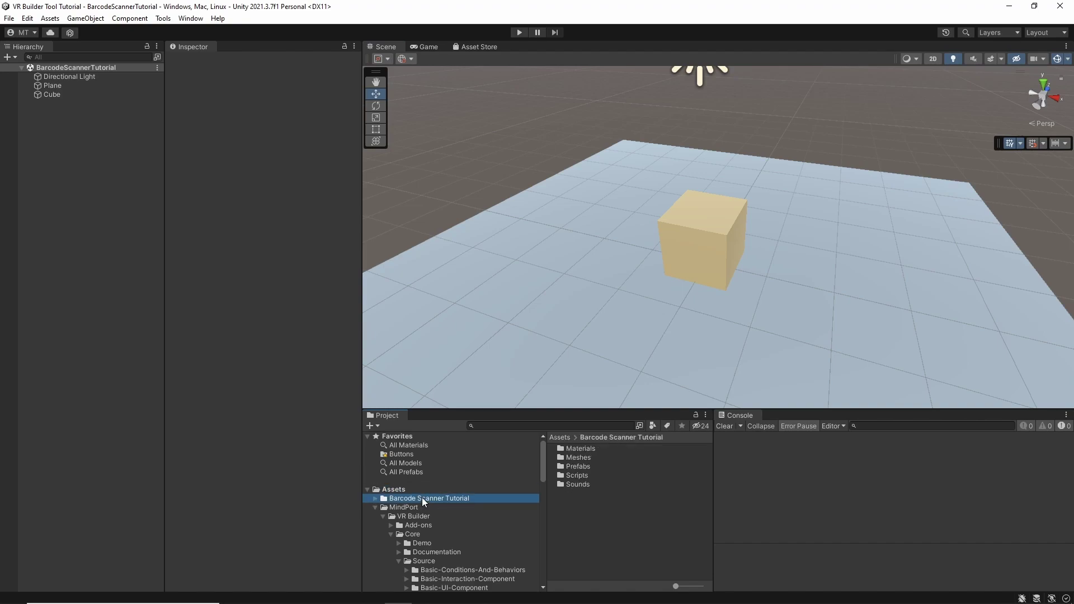
left_click(545, 202)
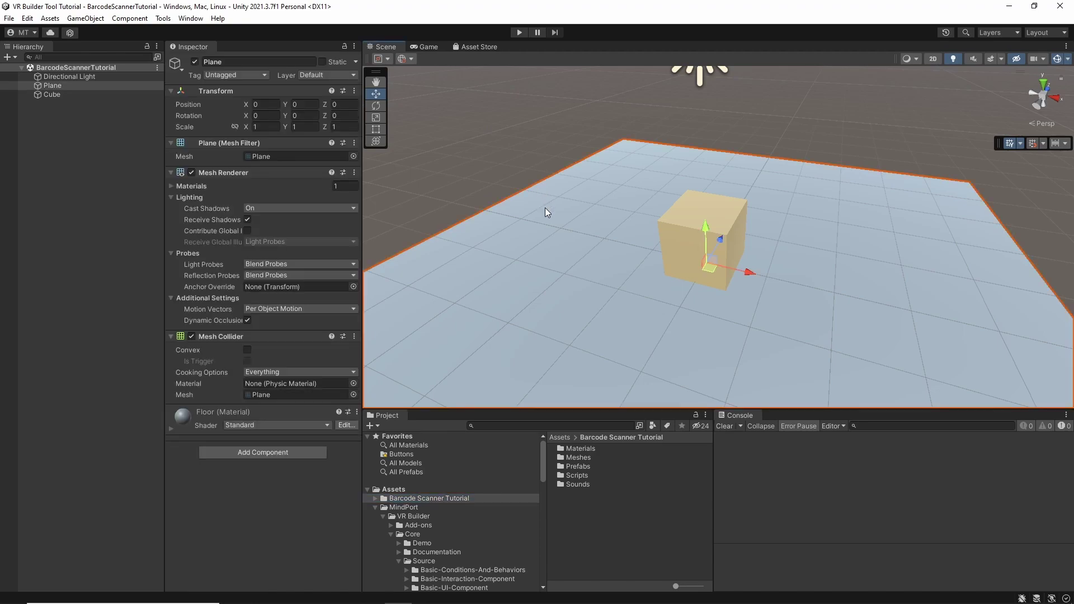
left_click(699, 210)
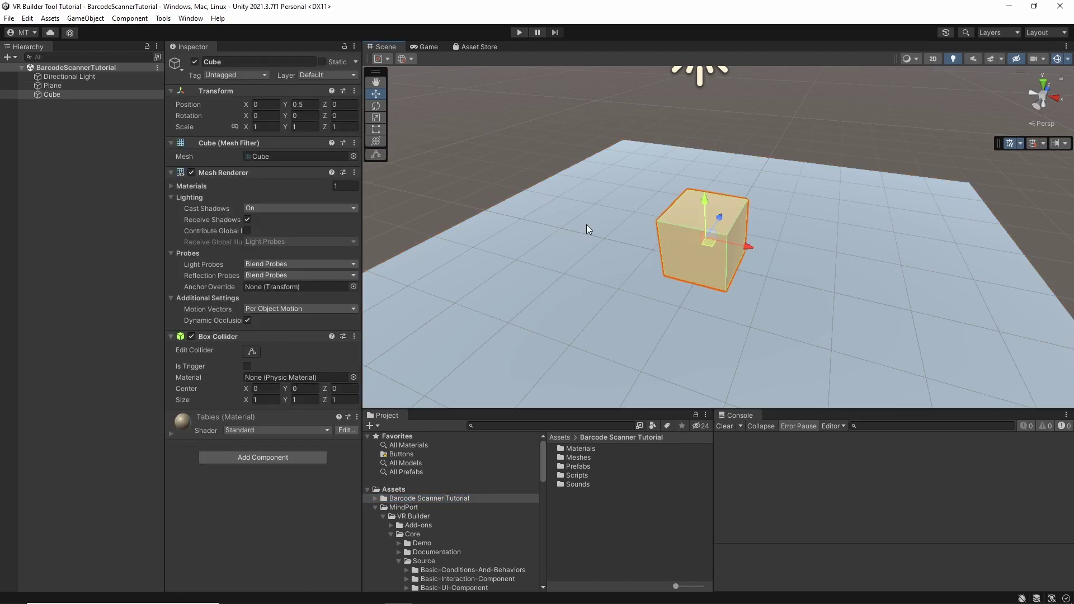
left_click(586, 271)
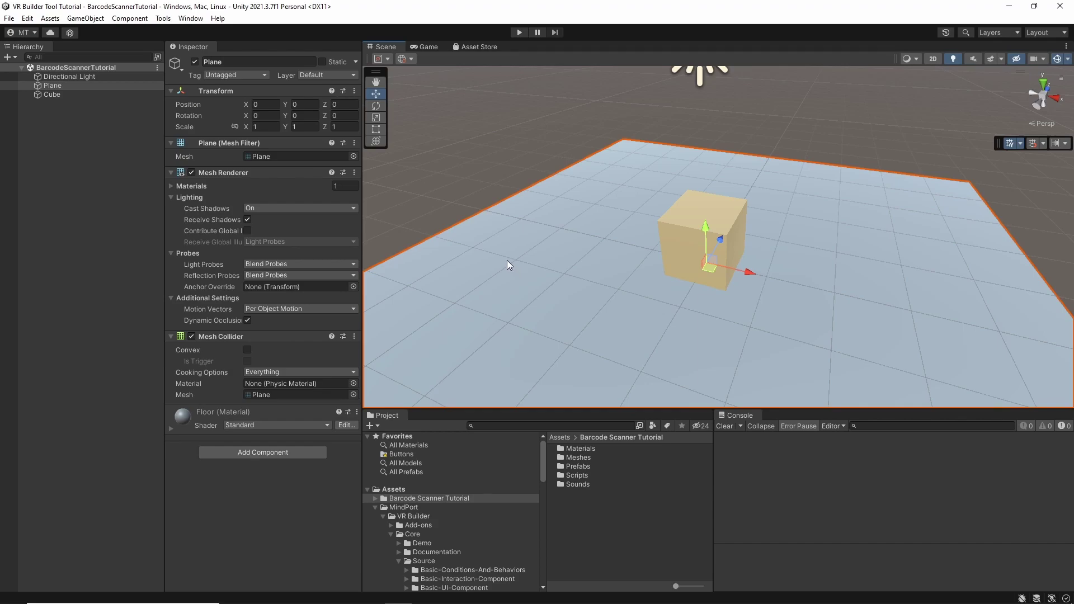
- Set up the current scene with the VR Builder setup wizard as a process named BarcodeScannerTutorial, and close the workflow editor
left_click(163, 18)
mouse_move(190, 31)
left_click(262, 32)
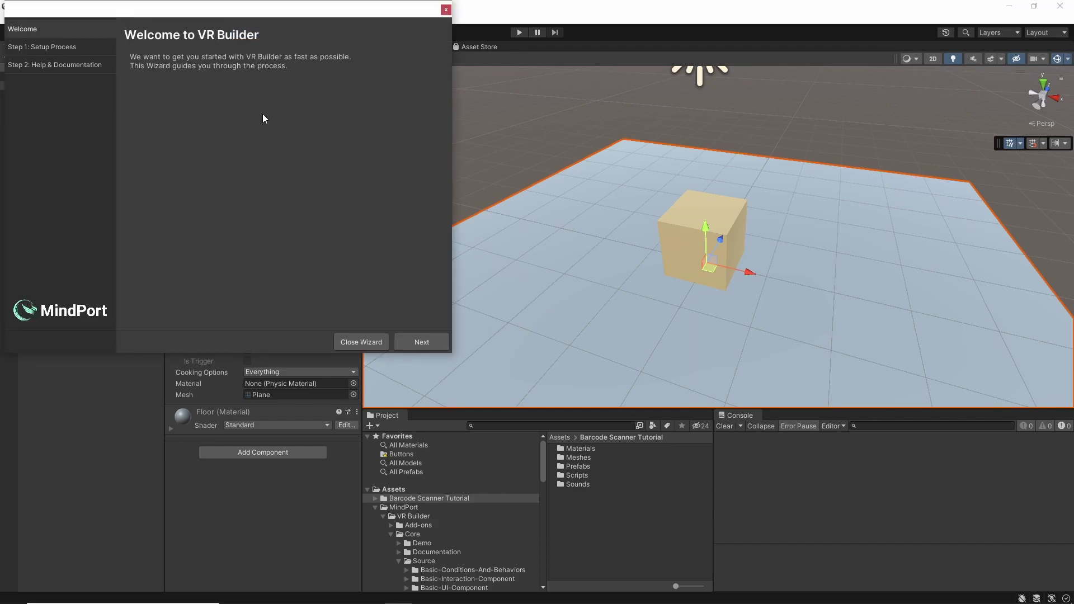
left_click(423, 341)
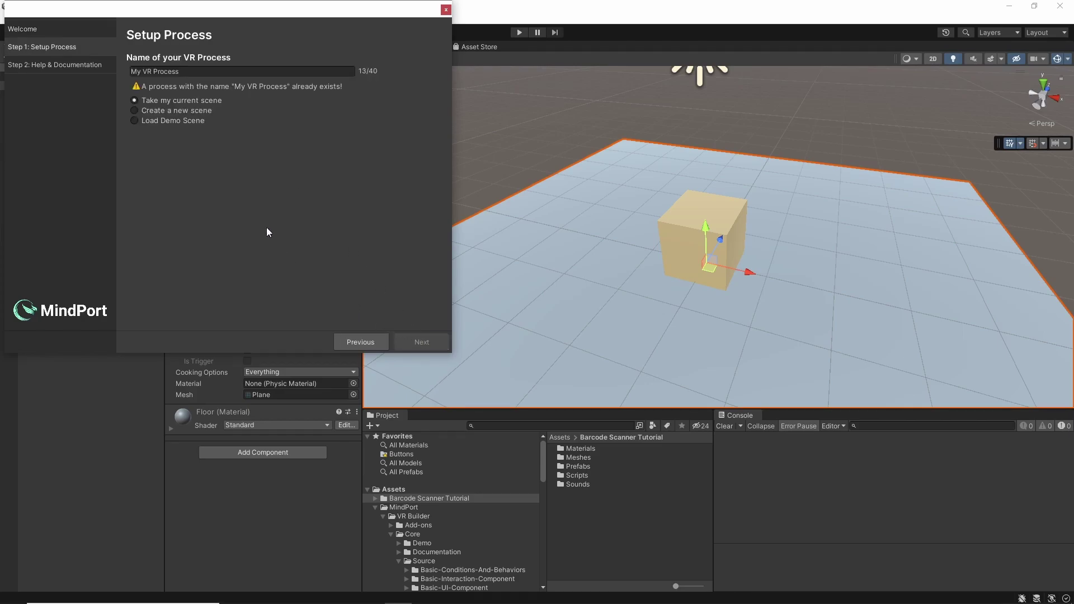
left_click(194, 71)
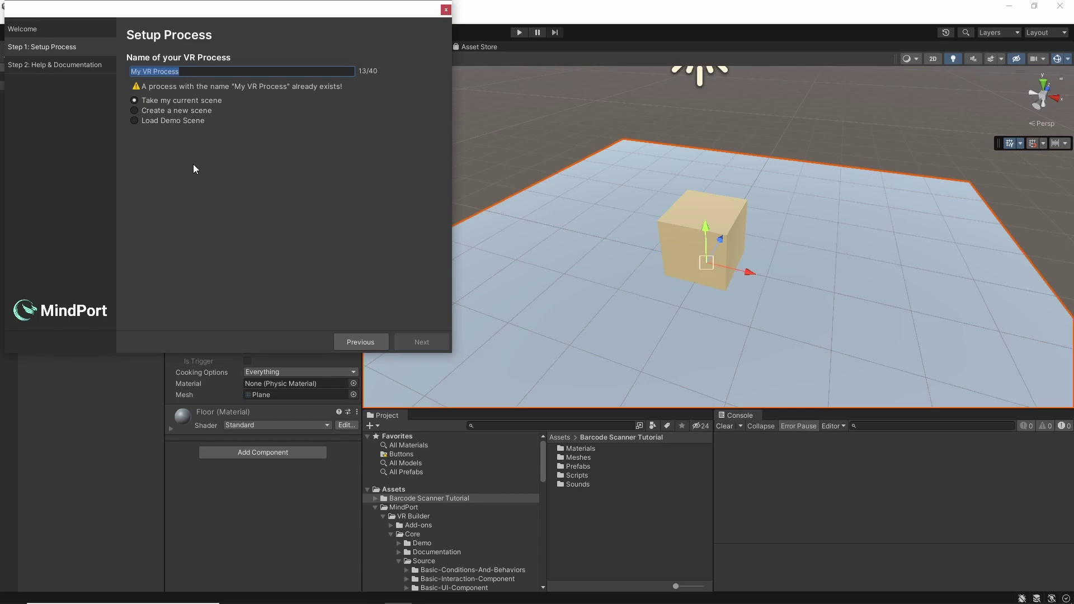
type("BarcodeScannerTutorial")
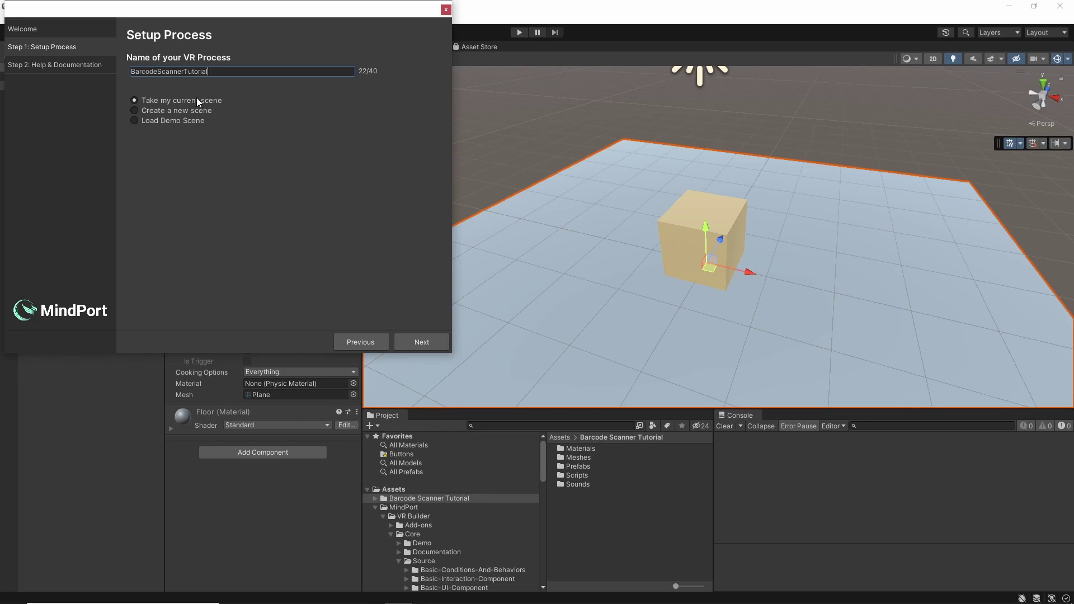
left_click(420, 342)
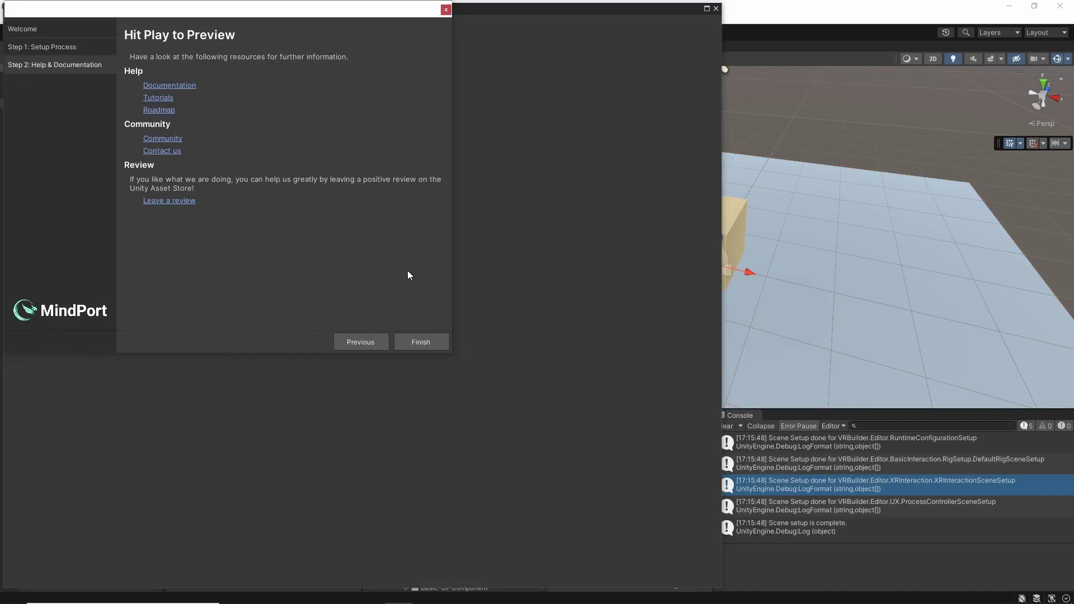
left_click(421, 342)
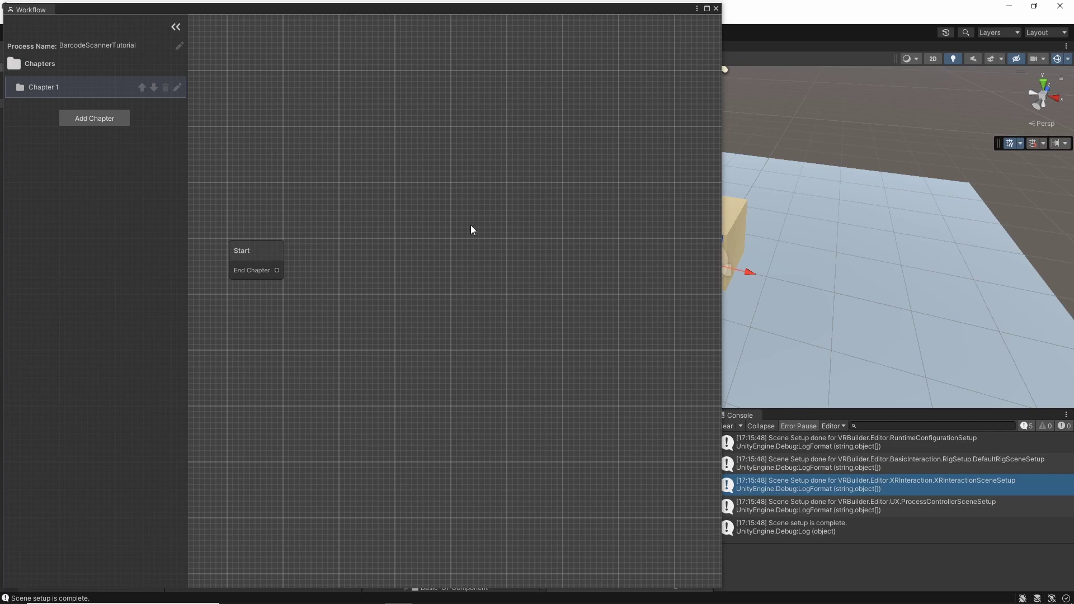
left_click(716, 9)
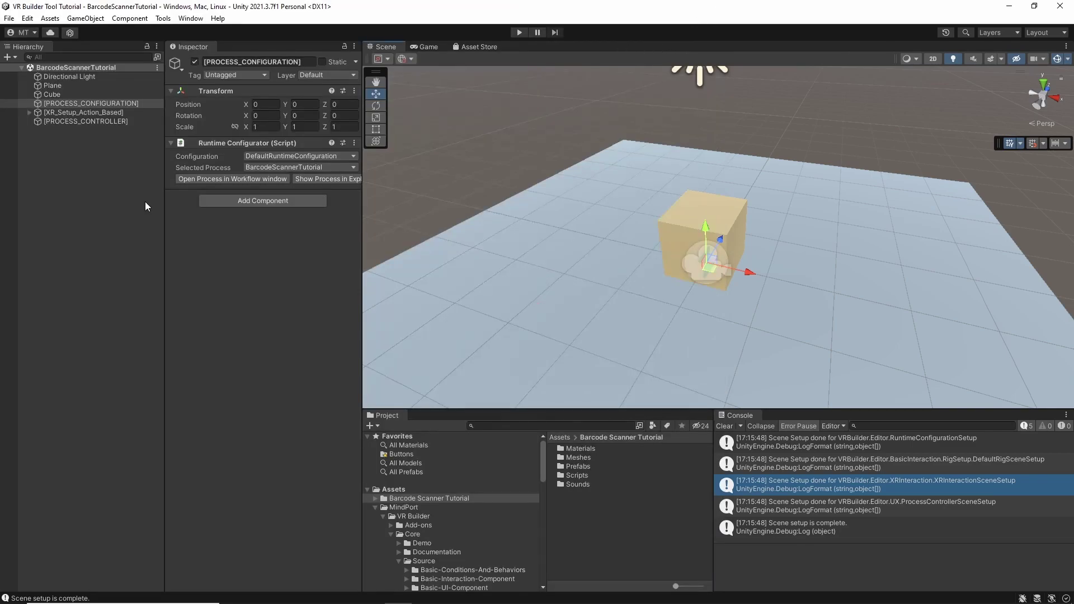
- Move the action-based XR setup in front of the cube, to about X -0.109, Z -0.773, and set the XR Rig's Move Scheme to Continuous
left_click(73, 113)
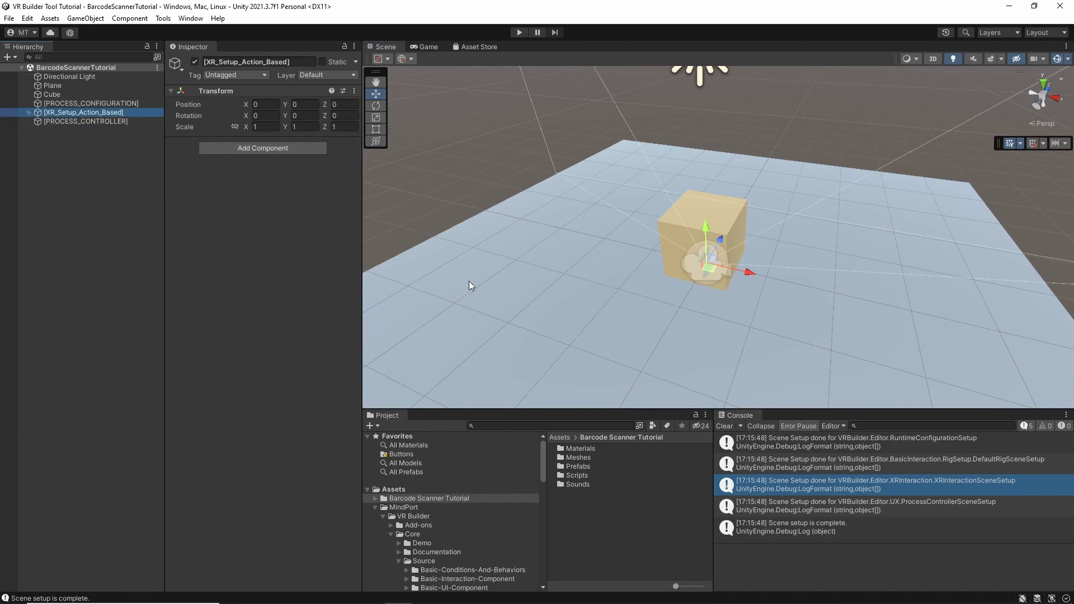
left_click_drag(708, 267, 683, 300)
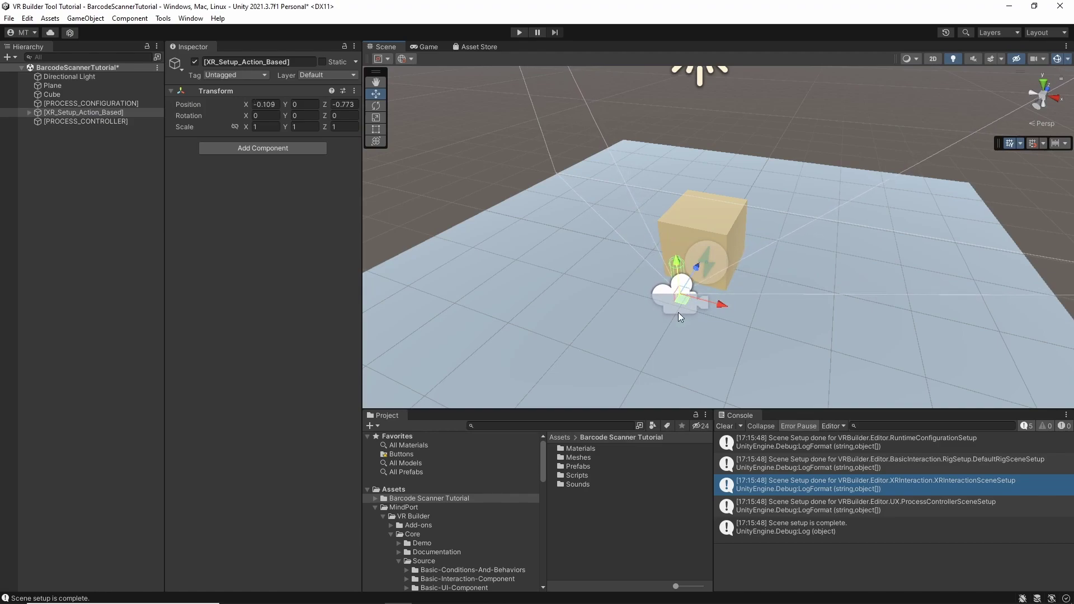
left_click(28, 112)
left_click(59, 121)
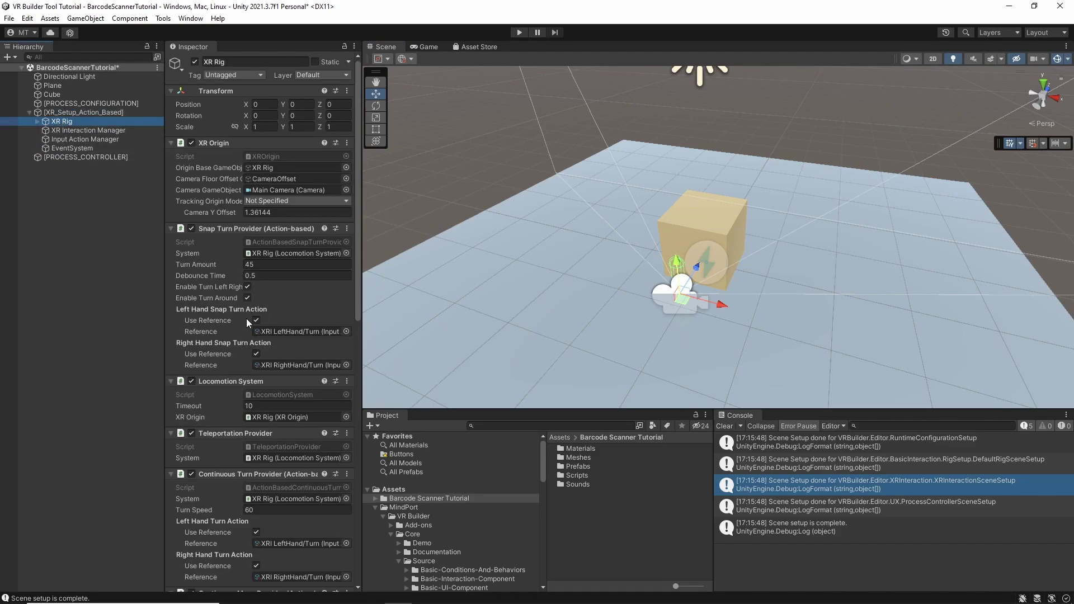
scroll(240, 330, "down", 8)
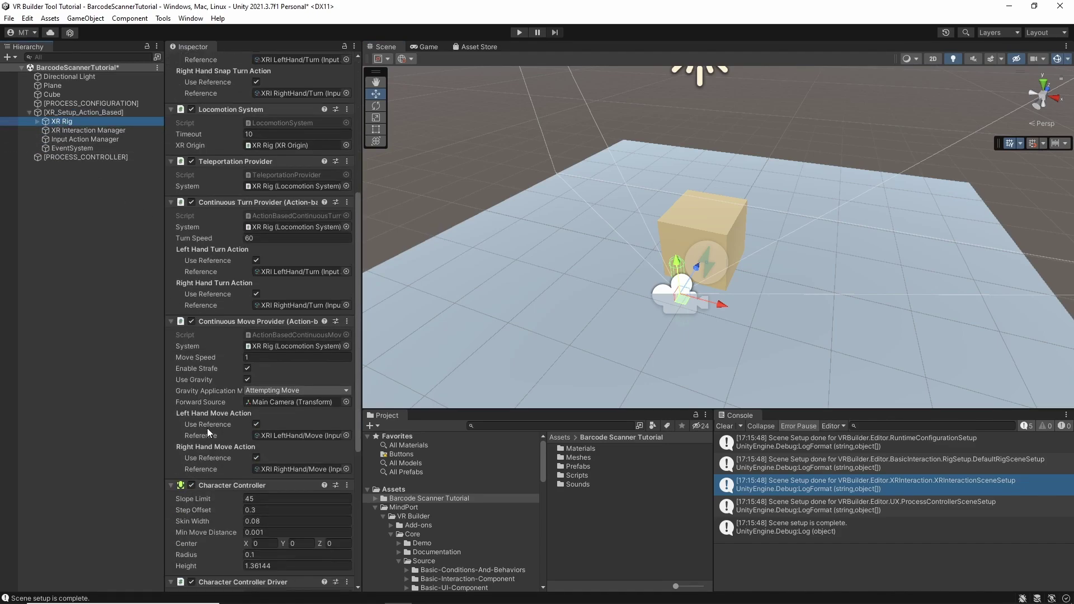
scroll(207, 431, "down", 5)
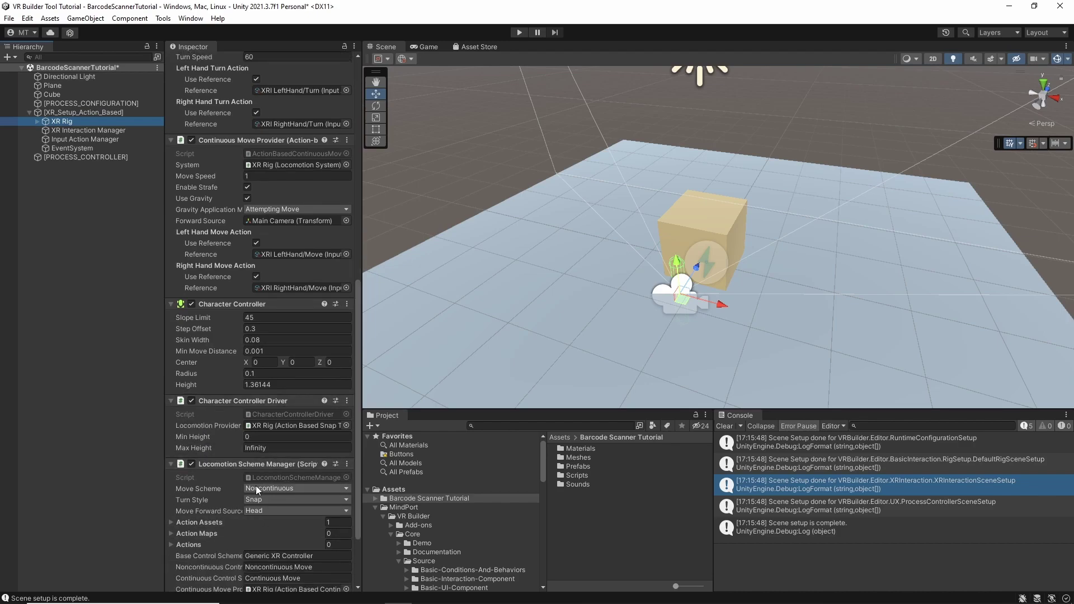
left_click(256, 486)
left_click(259, 515)
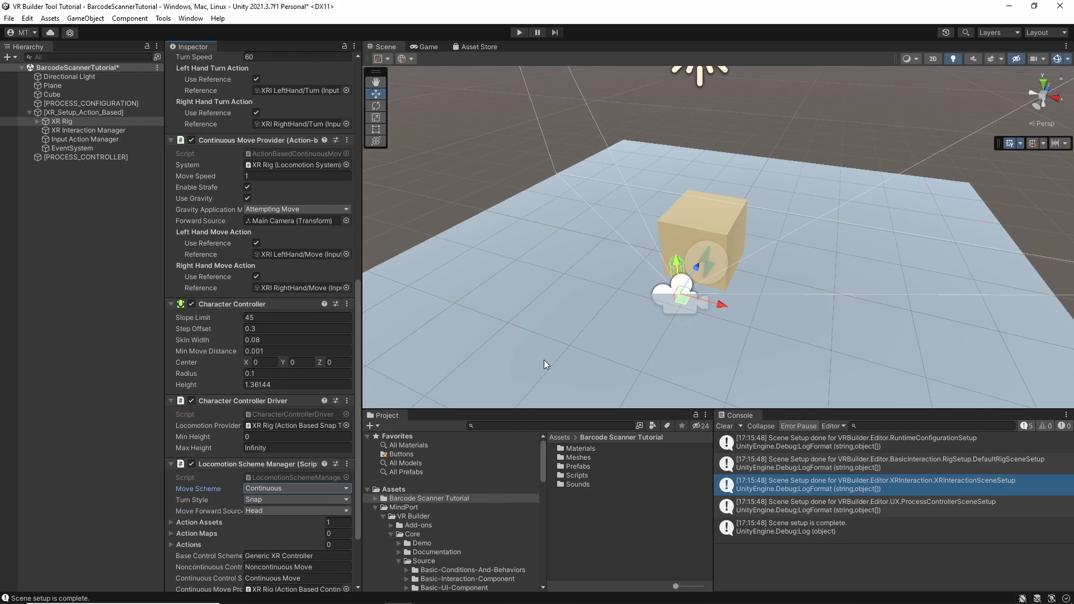
- Deactivate the [PROCESS_CONTROLLER] object in the scene
left_click(61, 121)
left_click(76, 156)
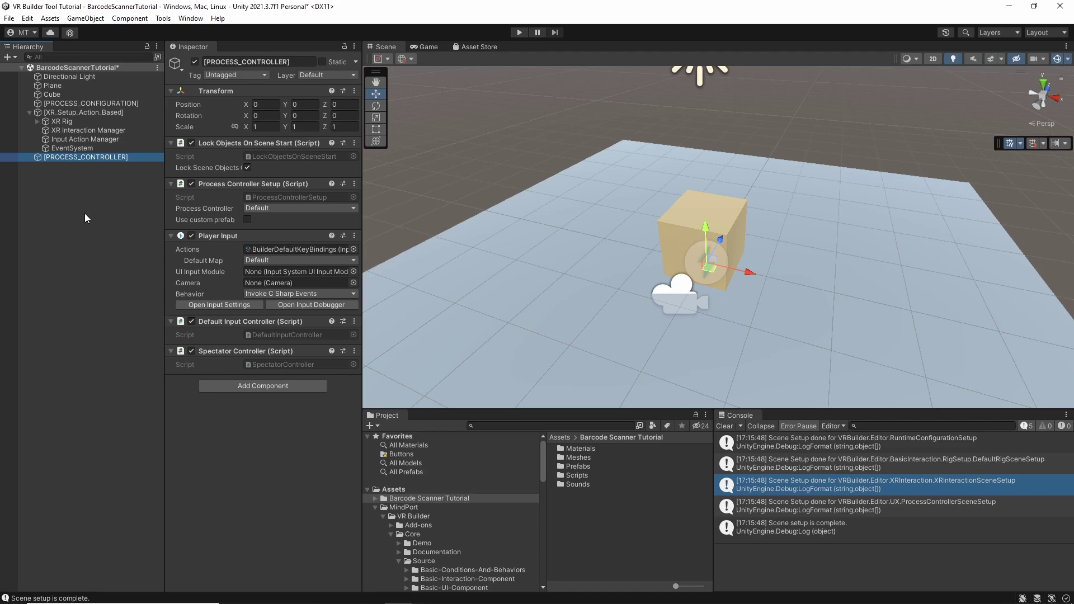
left_click(195, 61)
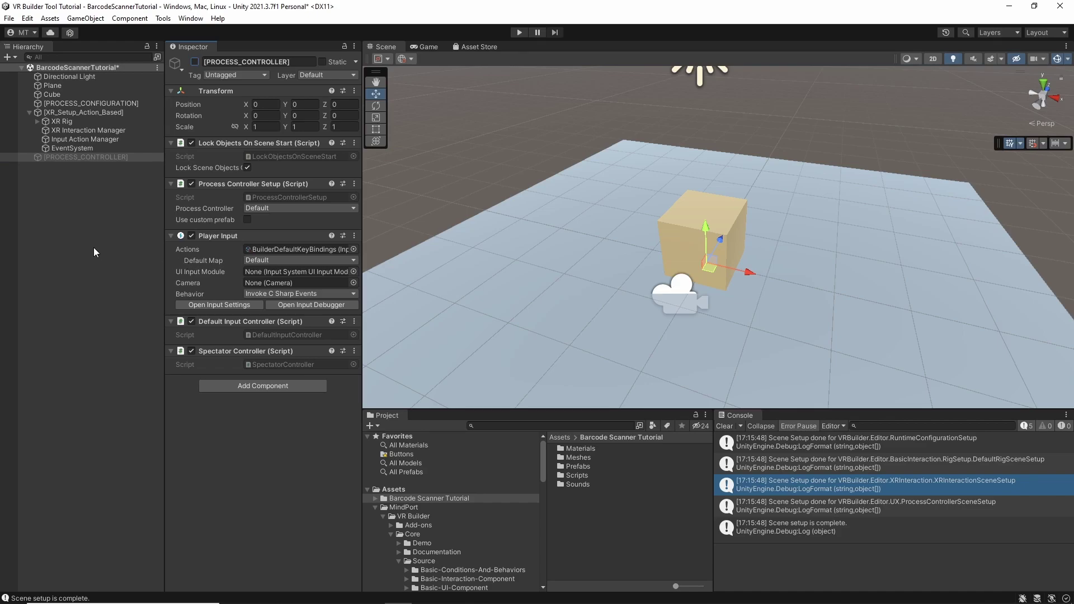
- Place the BarcodeScanner prefab from the tutorial's Prefabs folder on top of the cube, at about X -0.257, Y 1.209, Z -0.209
left_click(374, 498)
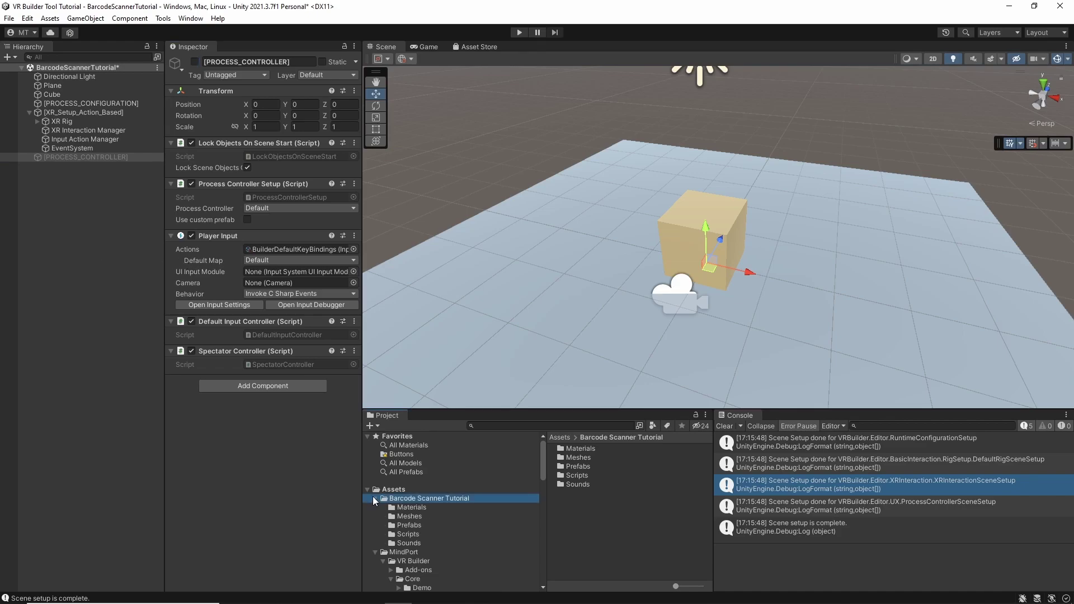
left_click(416, 526)
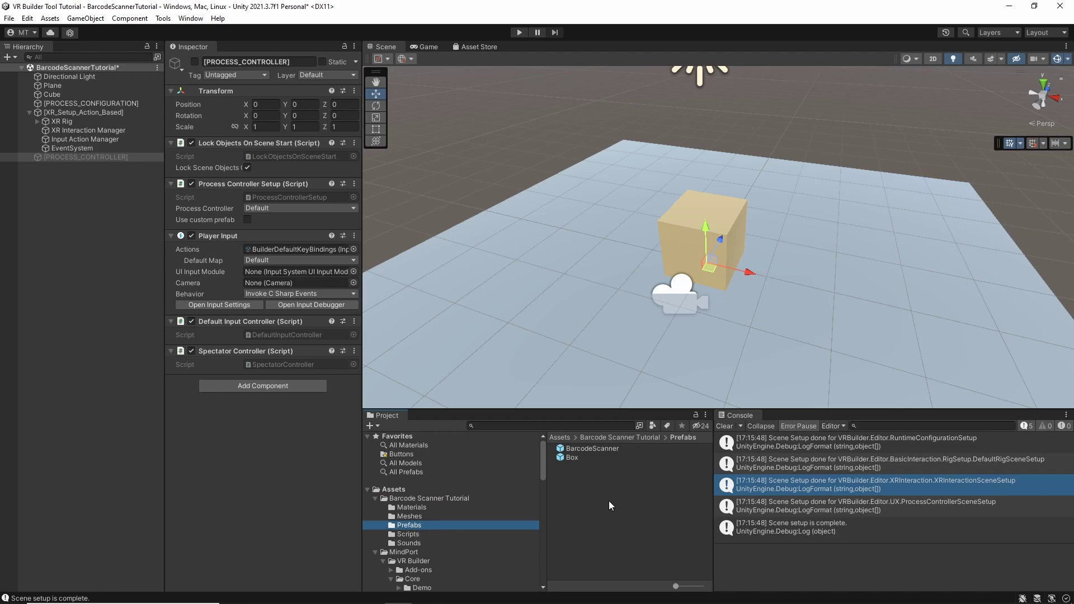
left_click_drag(585, 448, 679, 218)
left_click_drag(677, 166, 676, 165)
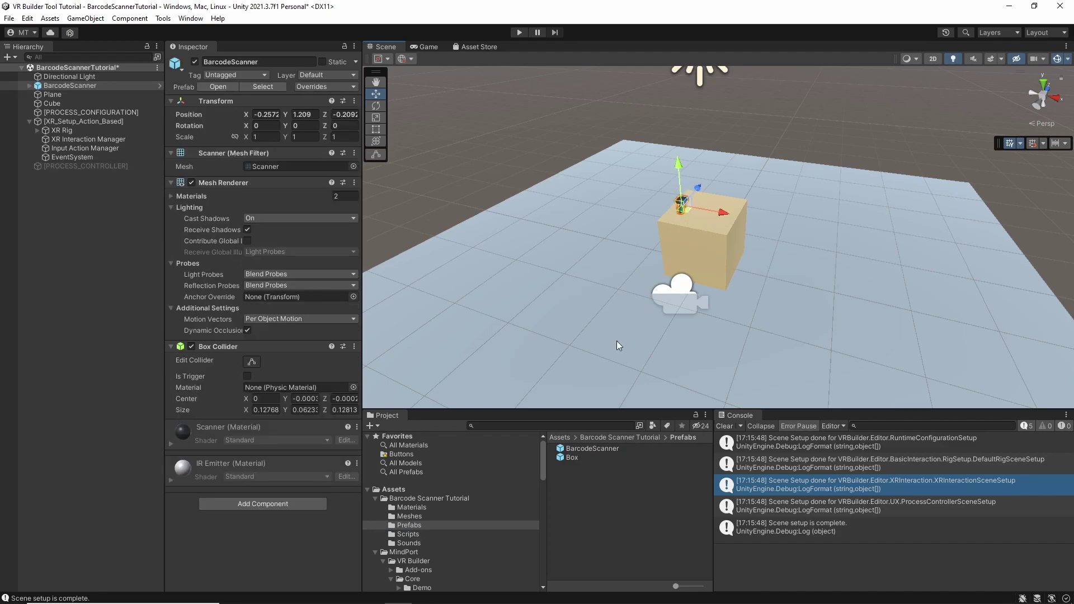
- Place the Box prefab on the cube beside the scanner and rotate it about 90 degrees around the Y axis
left_click_drag(639, 395, 704, 237)
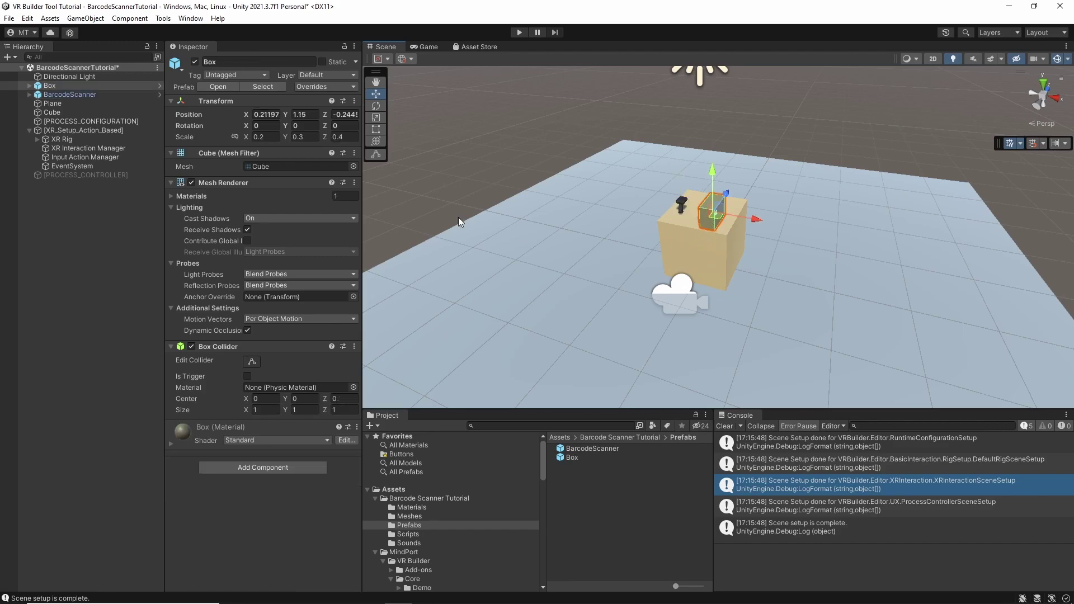
left_click(376, 106)
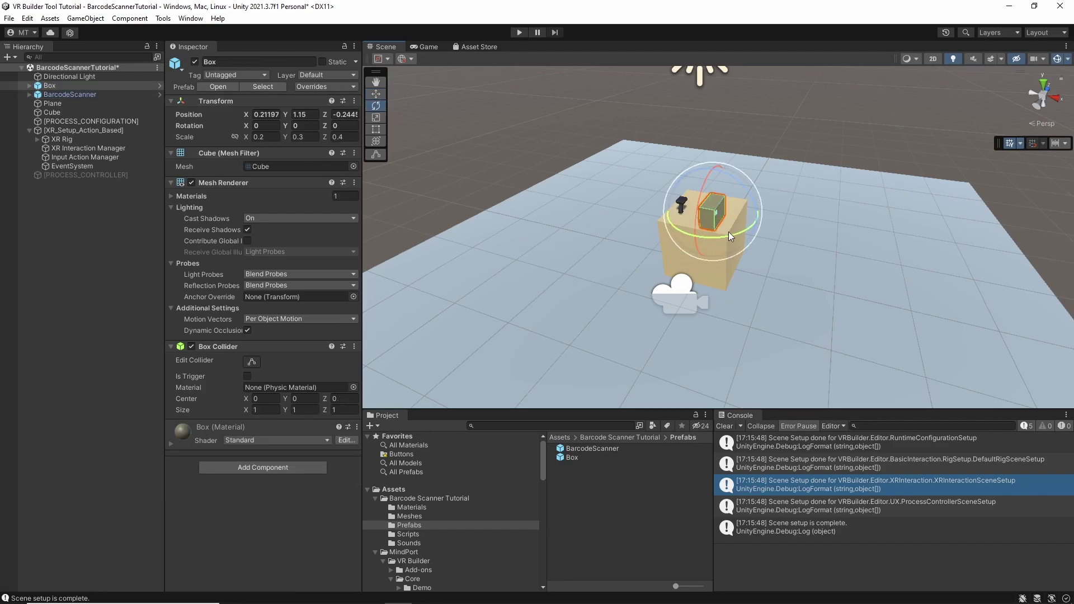
left_click_drag(727, 233, 554, 220)
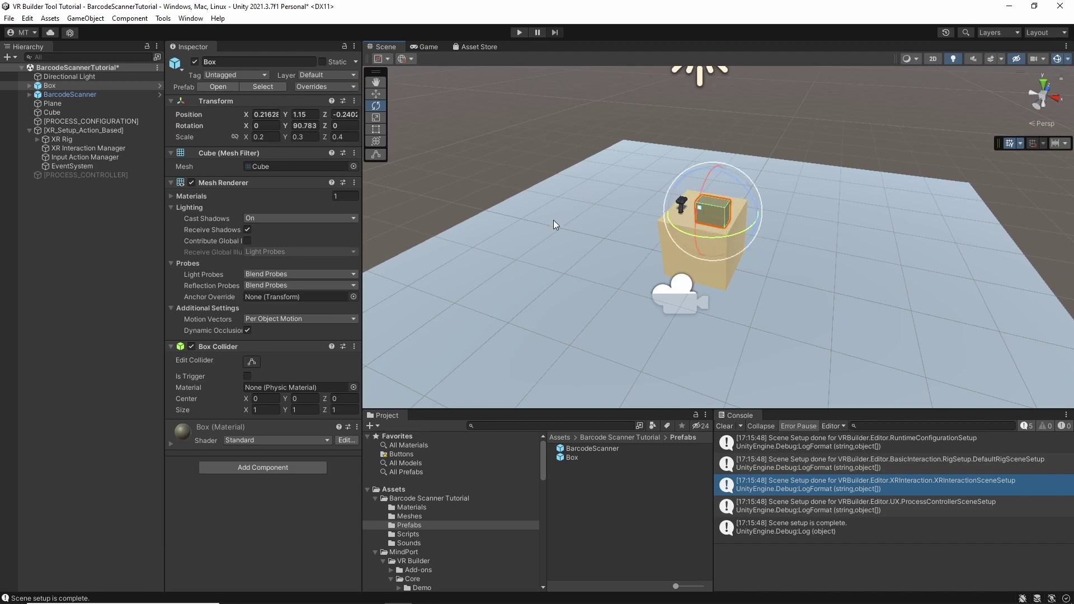
left_click(376, 94)
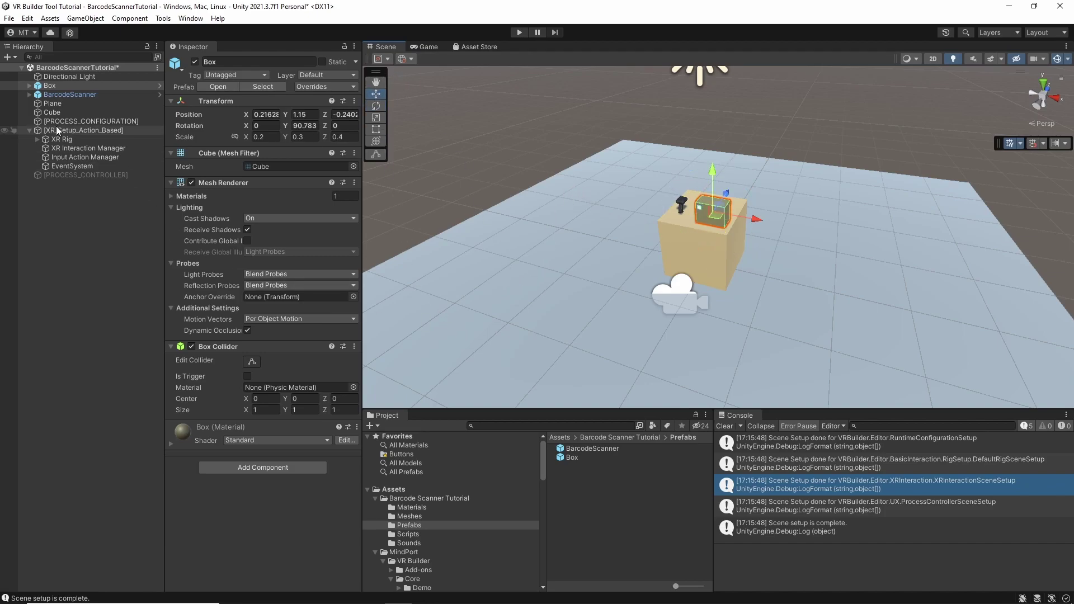
- Examine the BarcodeScanner's child objects: Trigger, HandleCollider, TriggerPressedPosition, AttachTransform and RayEmitter
left_click(29, 94)
left_click(72, 93)
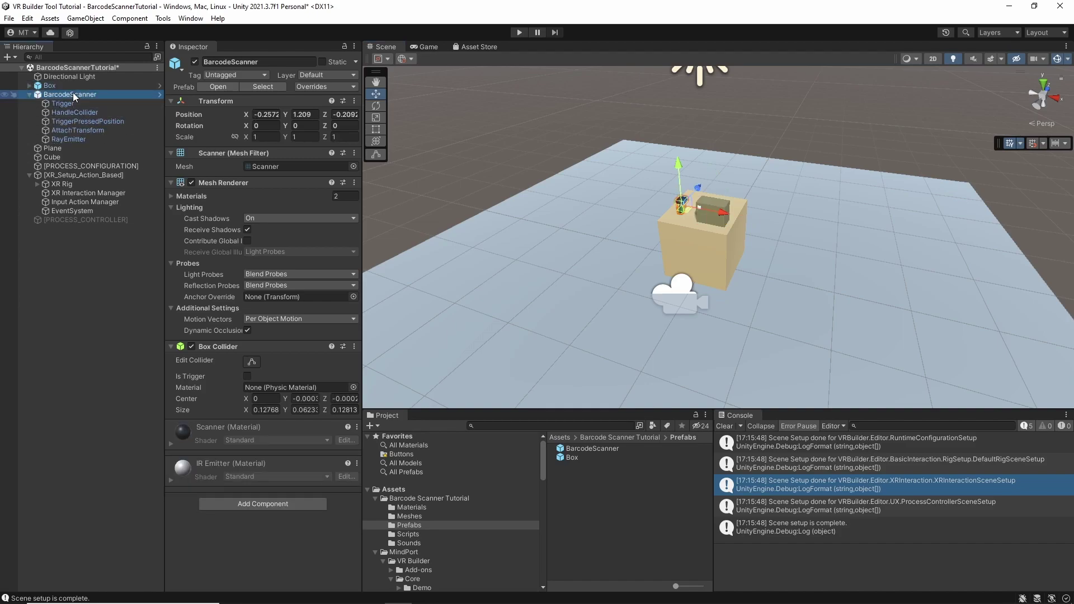
left_click(75, 104)
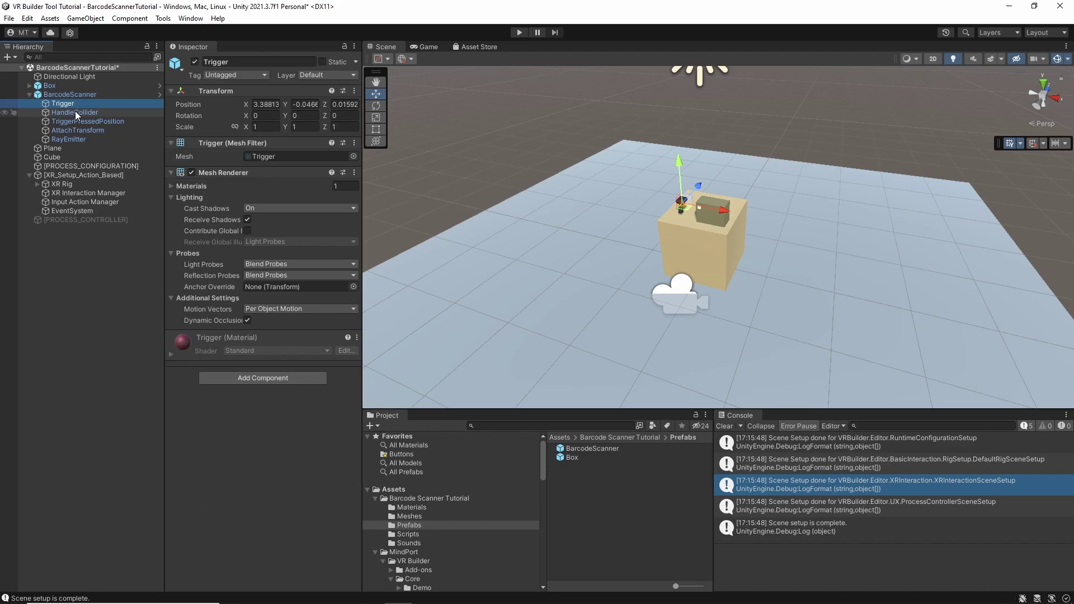
left_click(75, 111)
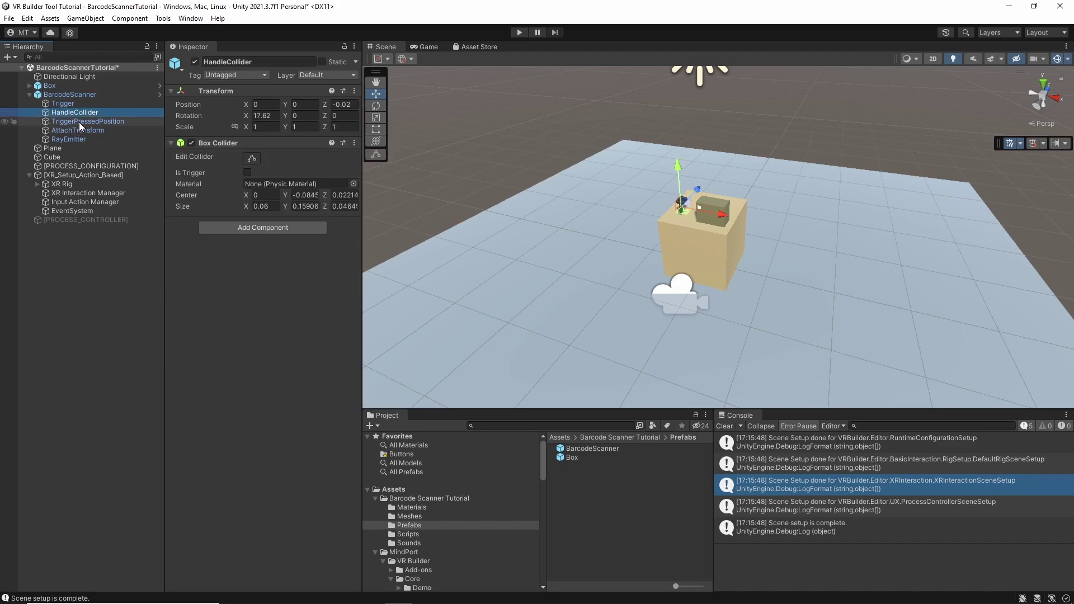
left_click(78, 121)
left_click(75, 129)
left_click(72, 136)
left_click(62, 105)
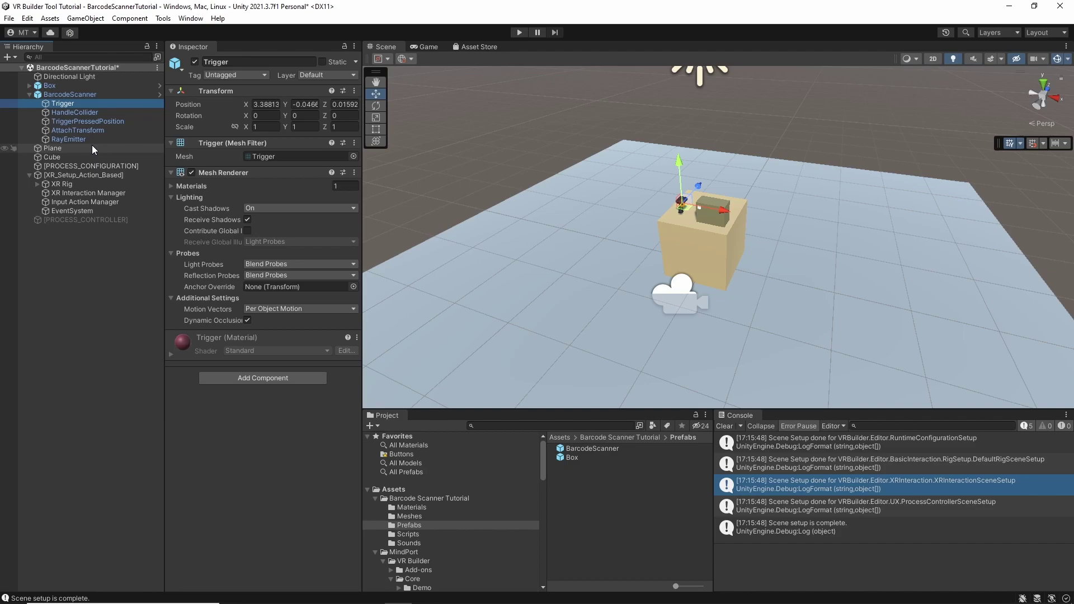
- Add a Usable Property component to the BarcodeScanner object
key("Up")
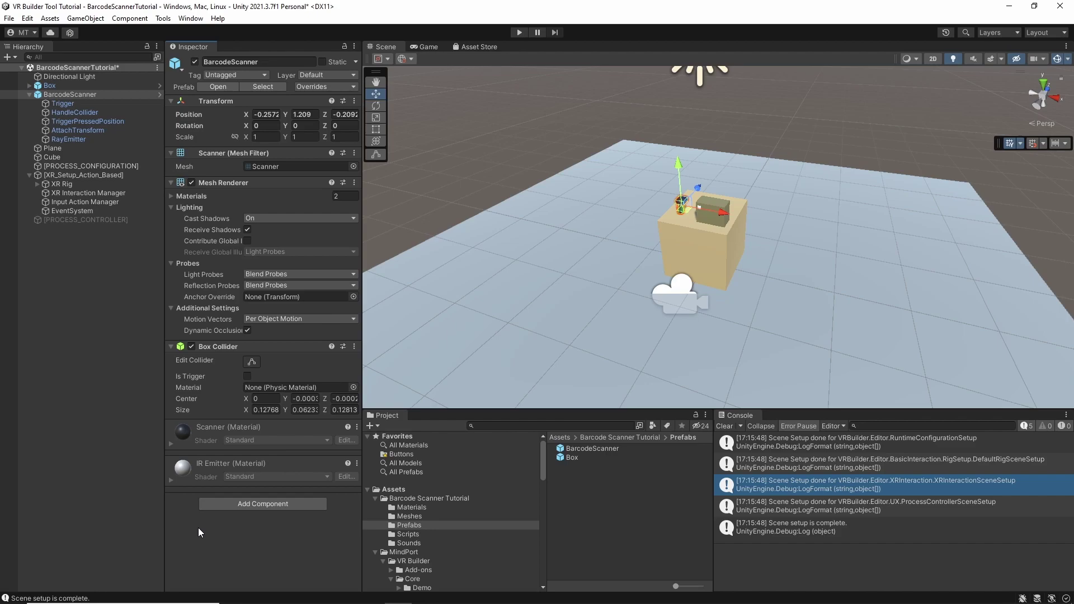
left_click(237, 504)
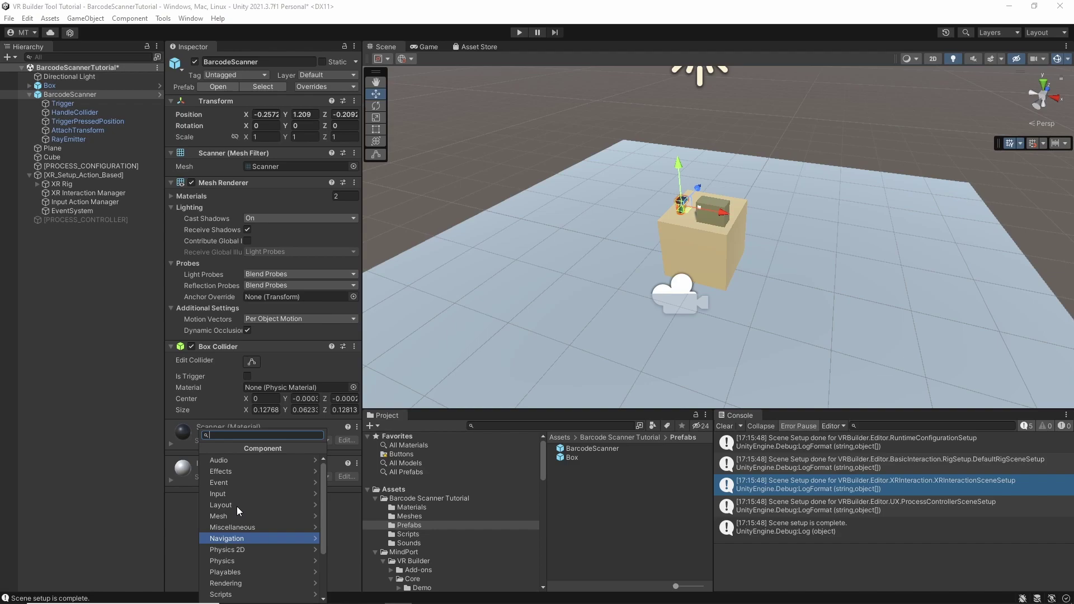
type("usab")
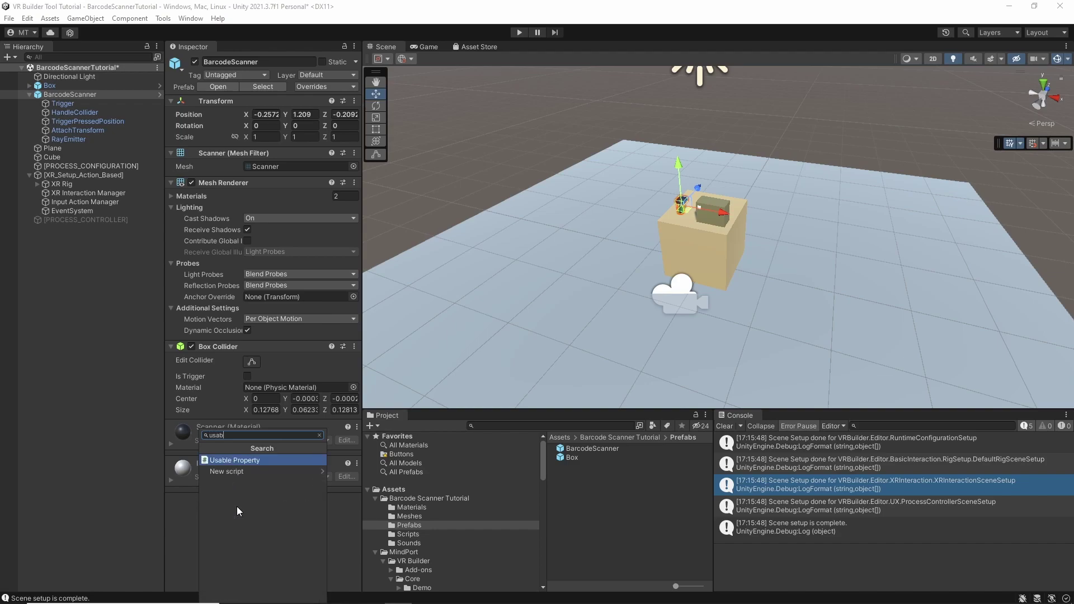
key("Return")
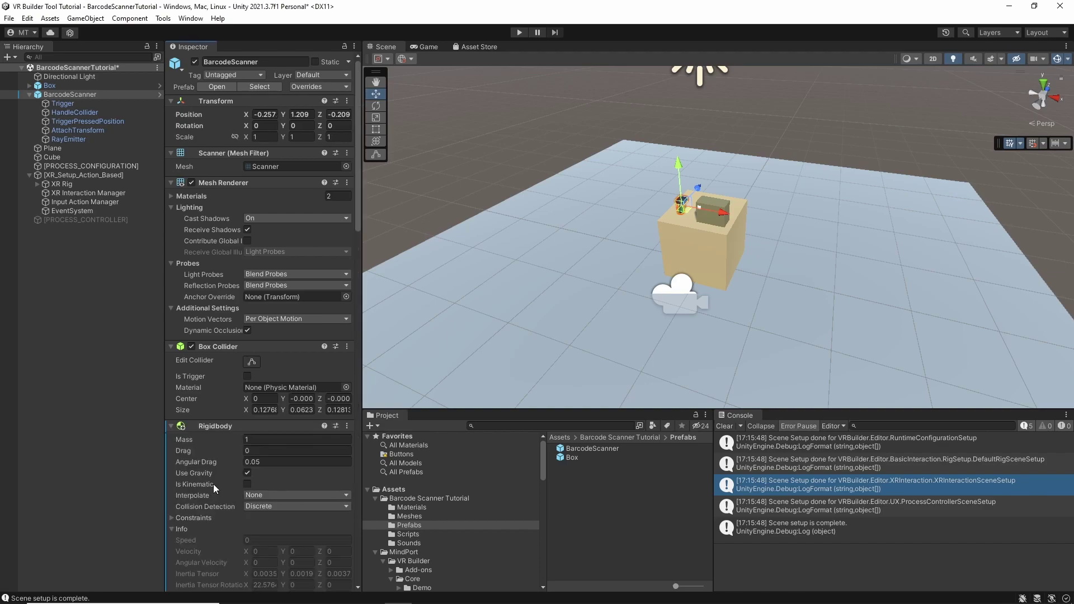
- Review the property components on the BarcodeScanner and try the scene in play mode
scroll(230, 416, "down", 20)
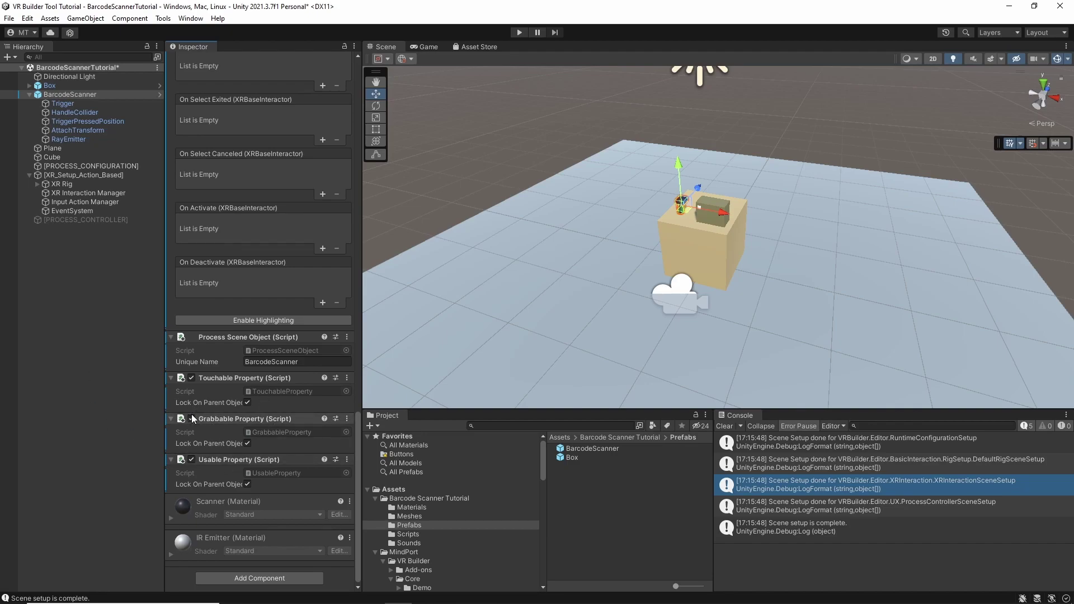
scroll(210, 415, "up", 10)
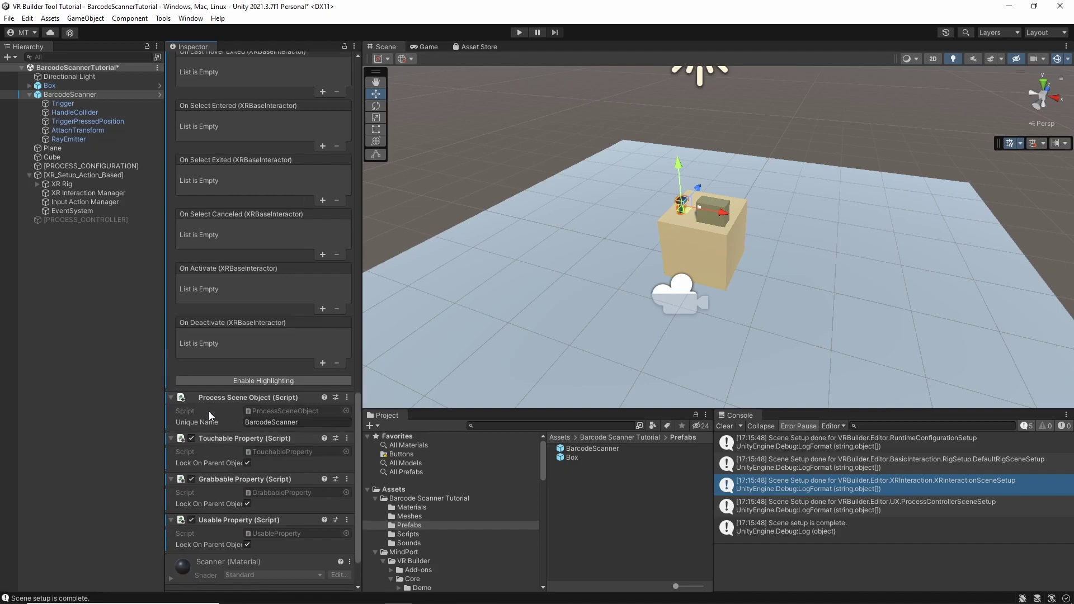
scroll(209, 414, "up", 4)
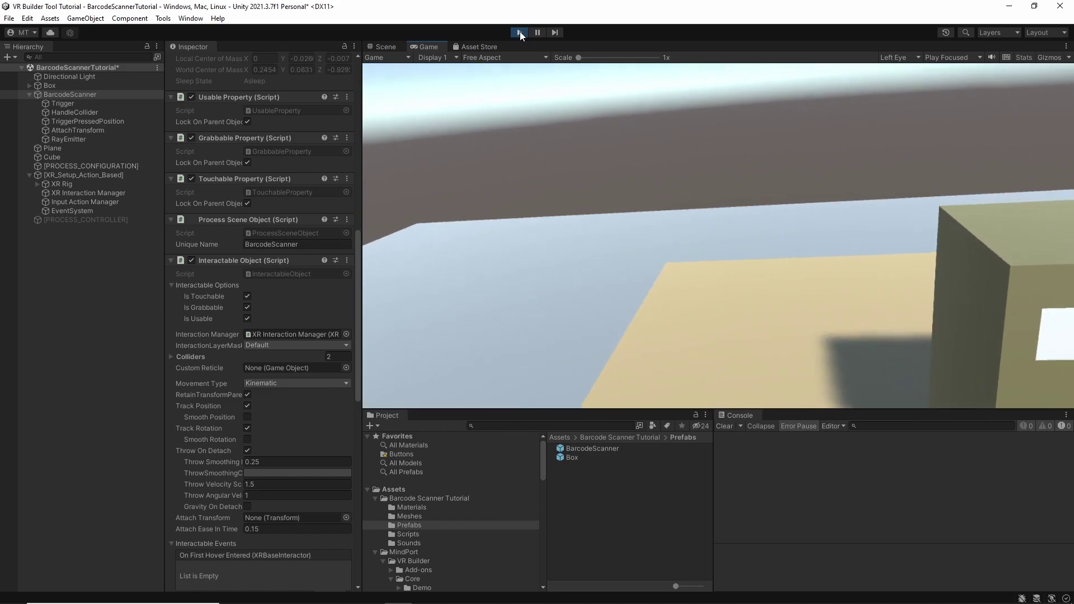
left_click(520, 32)
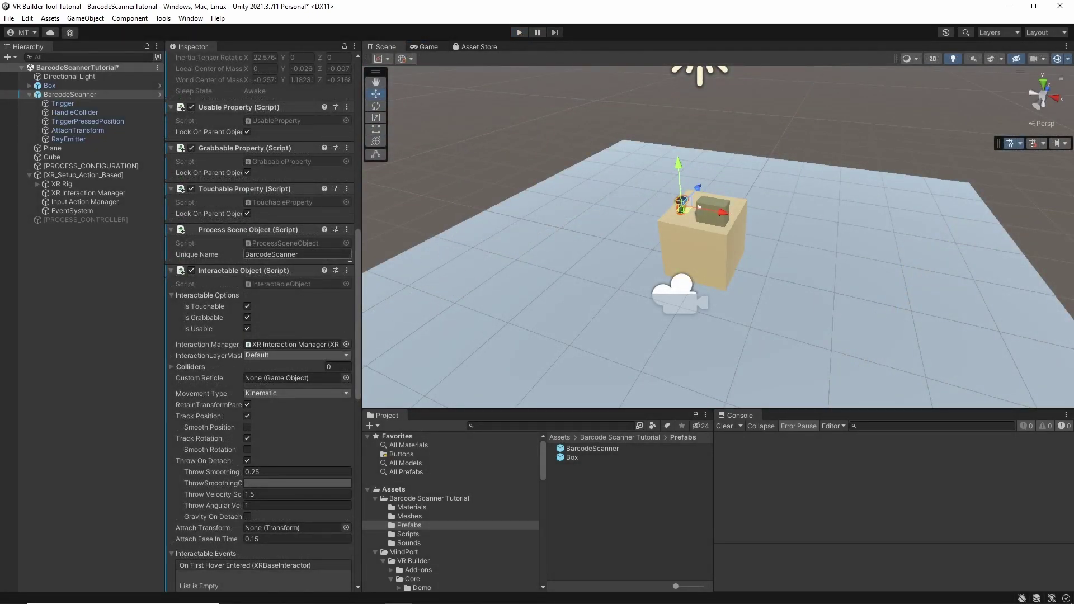
- Assign the AttachTransform child as the Attach Transform of the BarcodeScanner's Interactable Object component
scroll(200, 279, "down", 2)
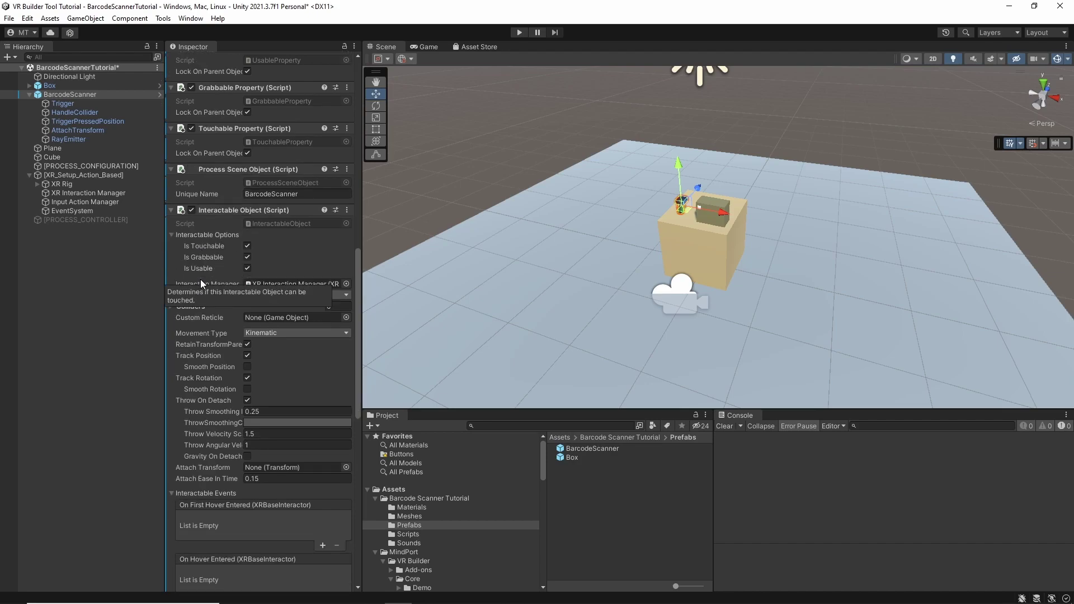
scroll(200, 279, "down", 1)
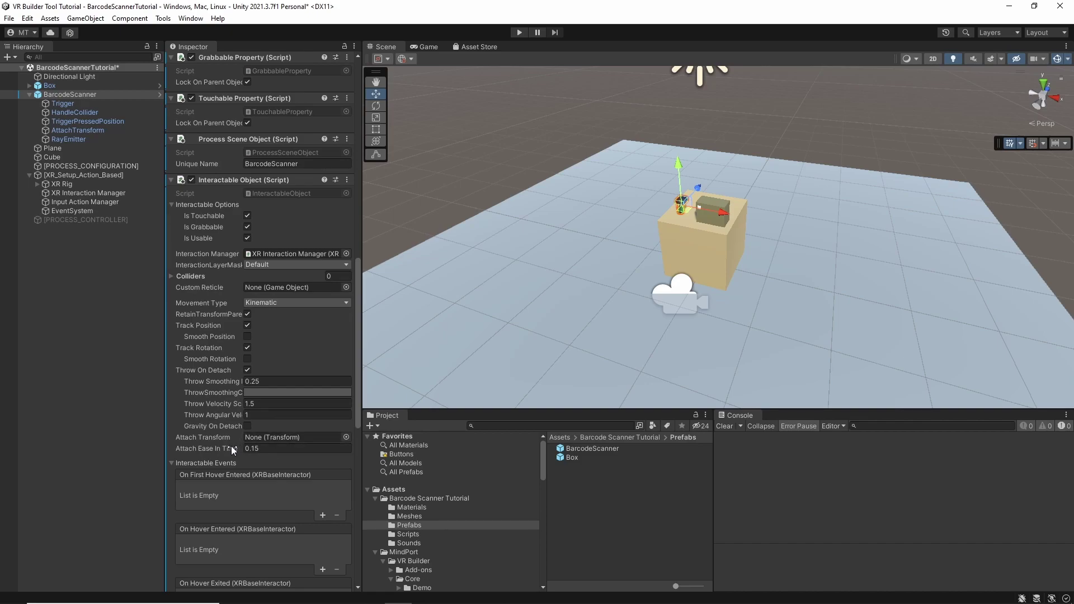
left_click(85, 130)
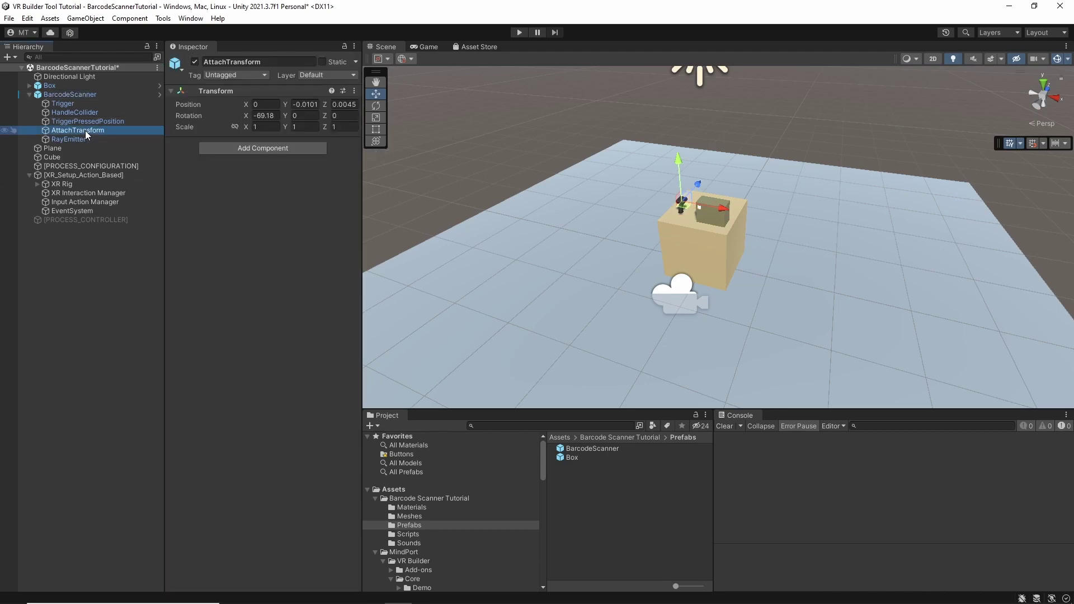
left_click(72, 94)
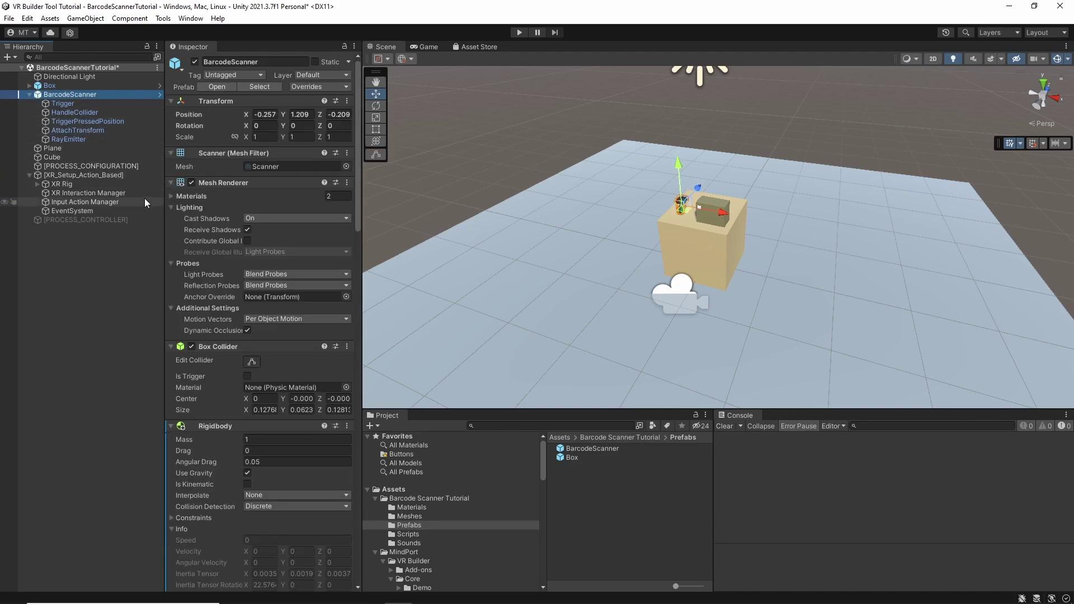
scroll(210, 206, "down", 8)
scroll(203, 205, "down", 5)
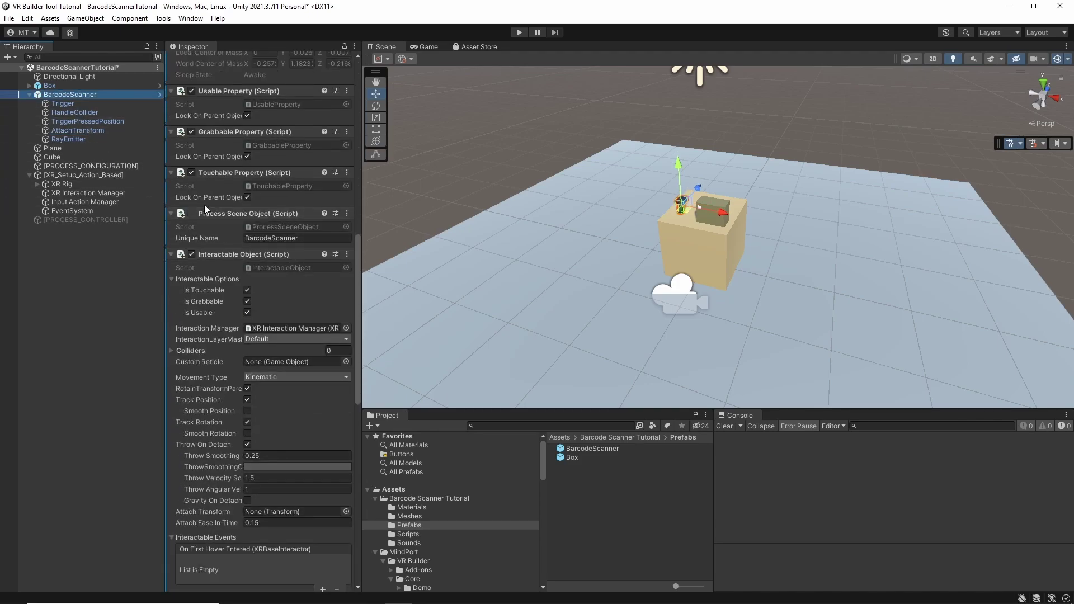
left_click_drag(66, 130, 263, 512)
- Enable Is Kinematic on the BarcodeScanner's Rigidbody and test grabbing the scanner in play mode
scroll(200, 375, "up", 5)
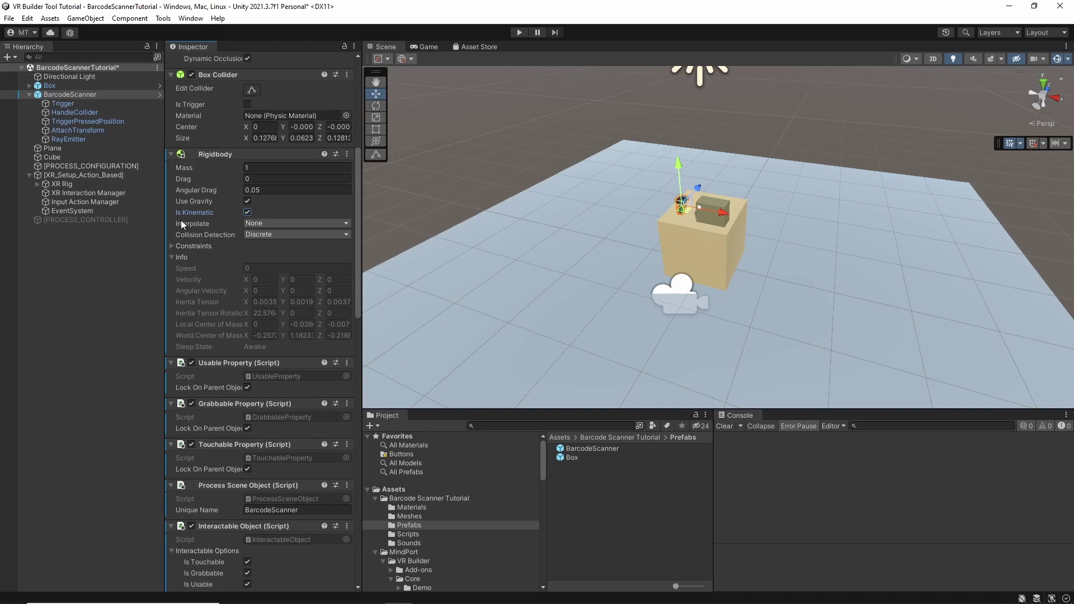
left_click(518, 33)
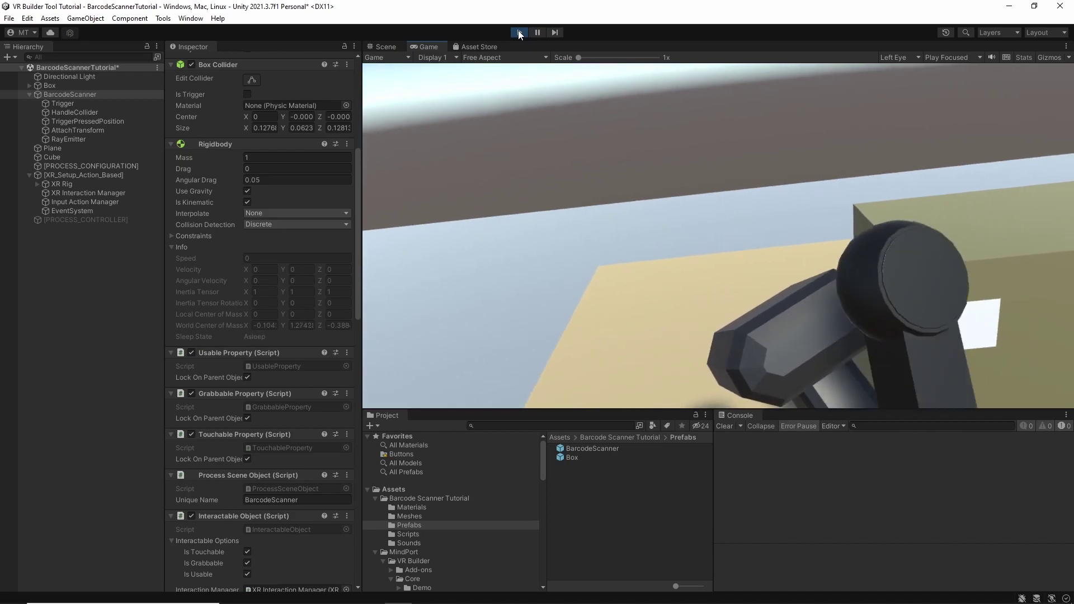
left_click(518, 32)
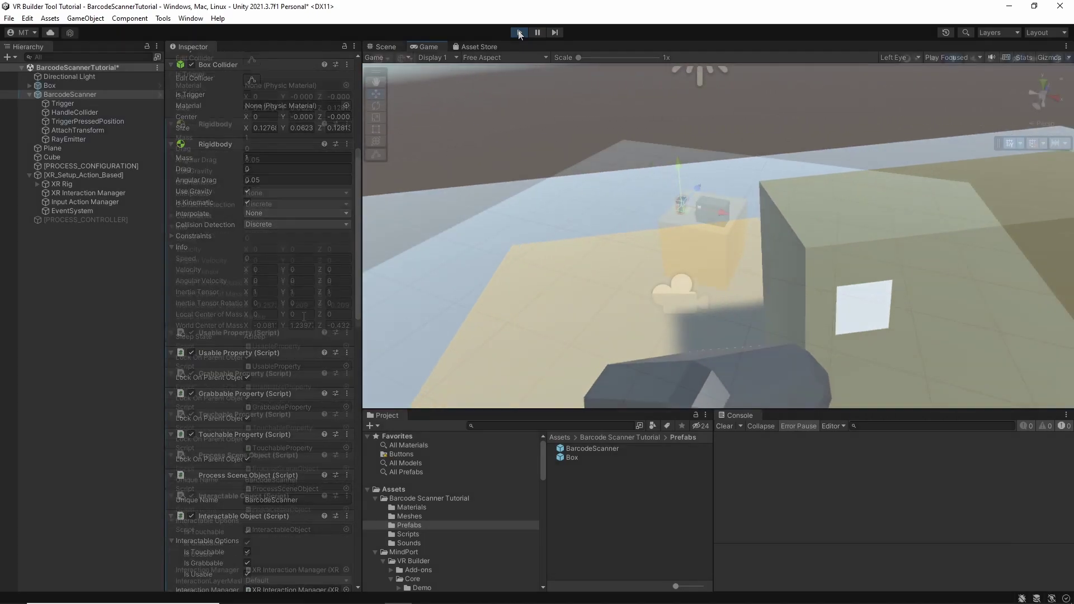
- Add an Animate Trigger component to the BarcodeScanner, with the Trigger child as Trigger and TriggerPressedPosition as Trigger Pressed
scroll(296, 356, "down", 3)
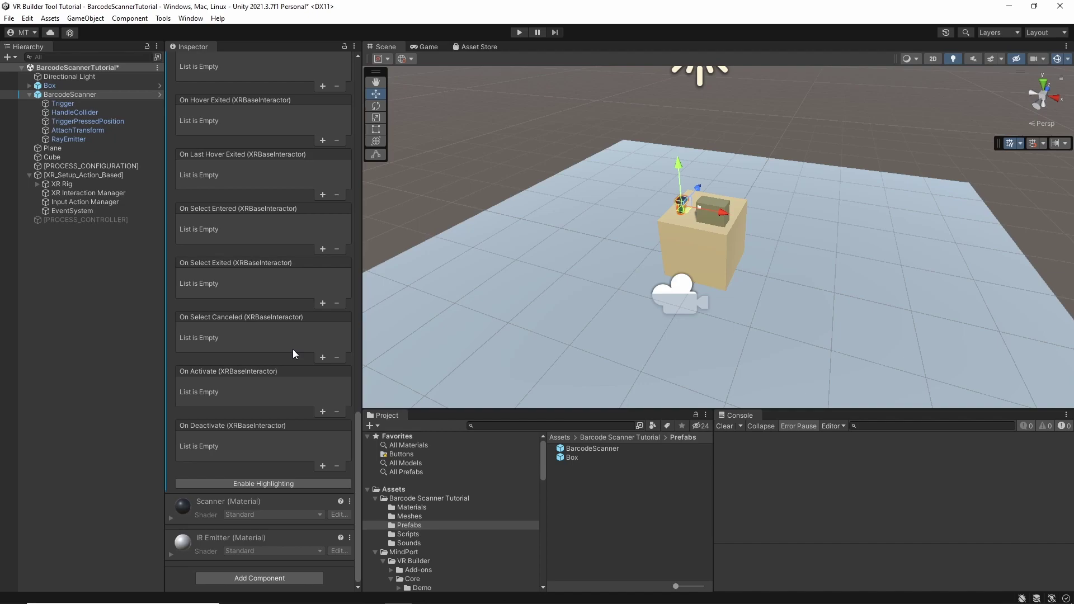
left_click(277, 575)
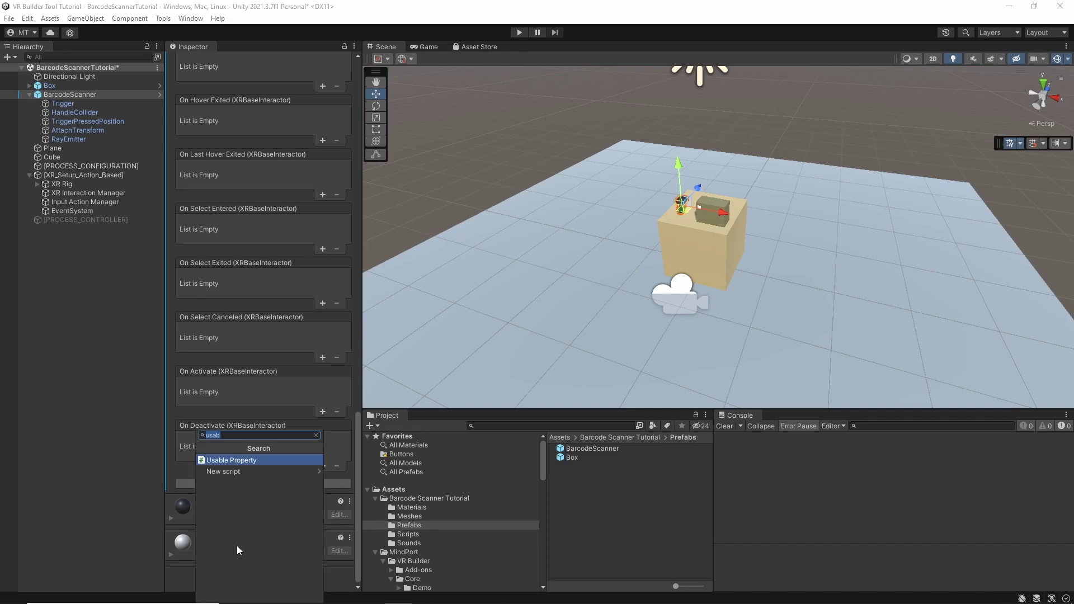
type("a")
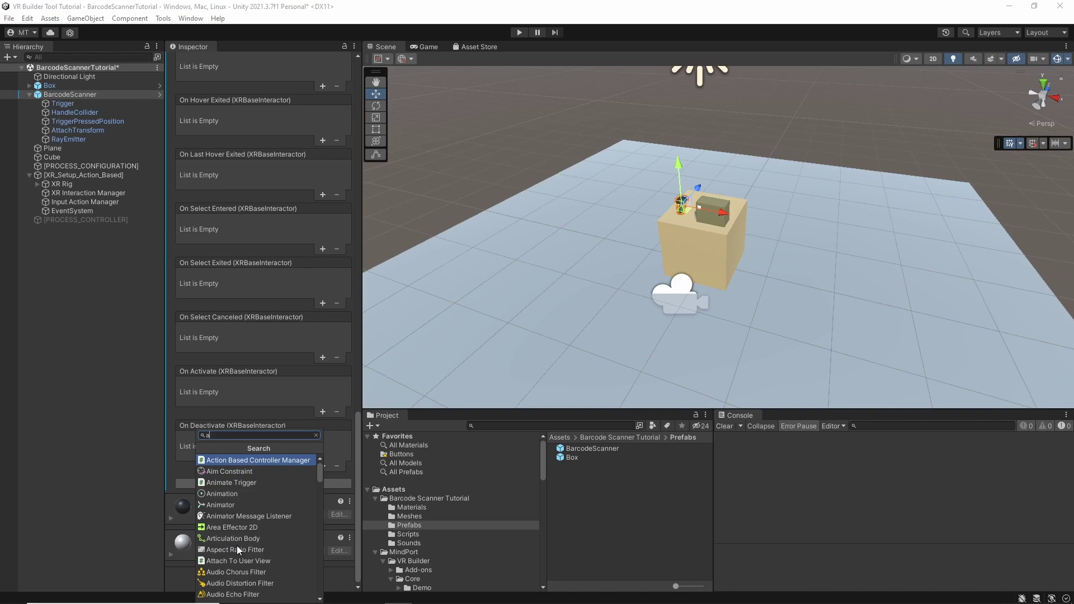
type("nim")
key("Return")
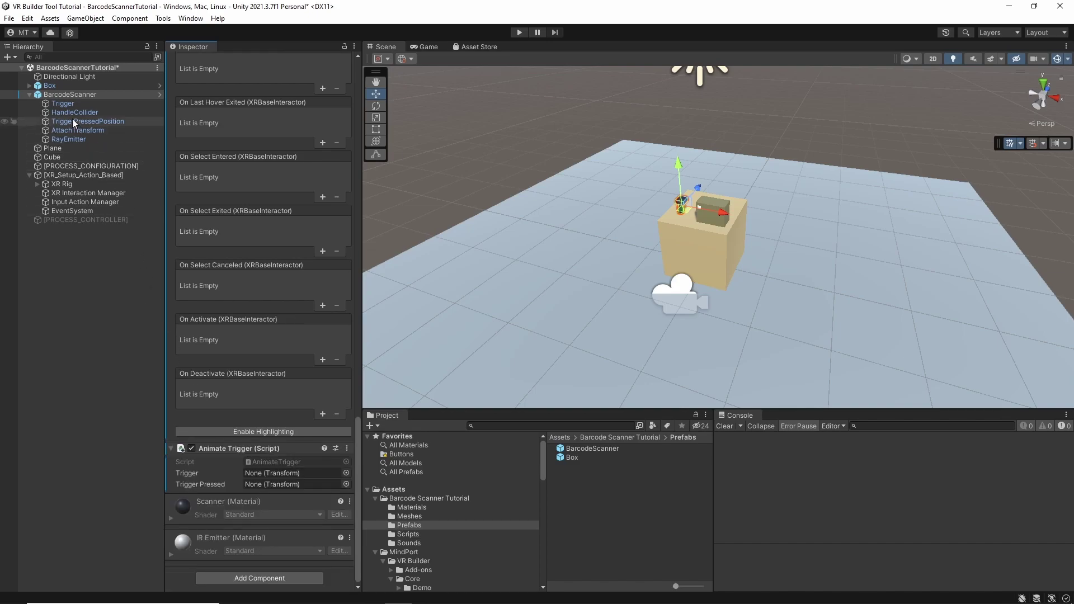
left_click_drag(66, 103, 261, 472)
left_click_drag(75, 122, 264, 485)
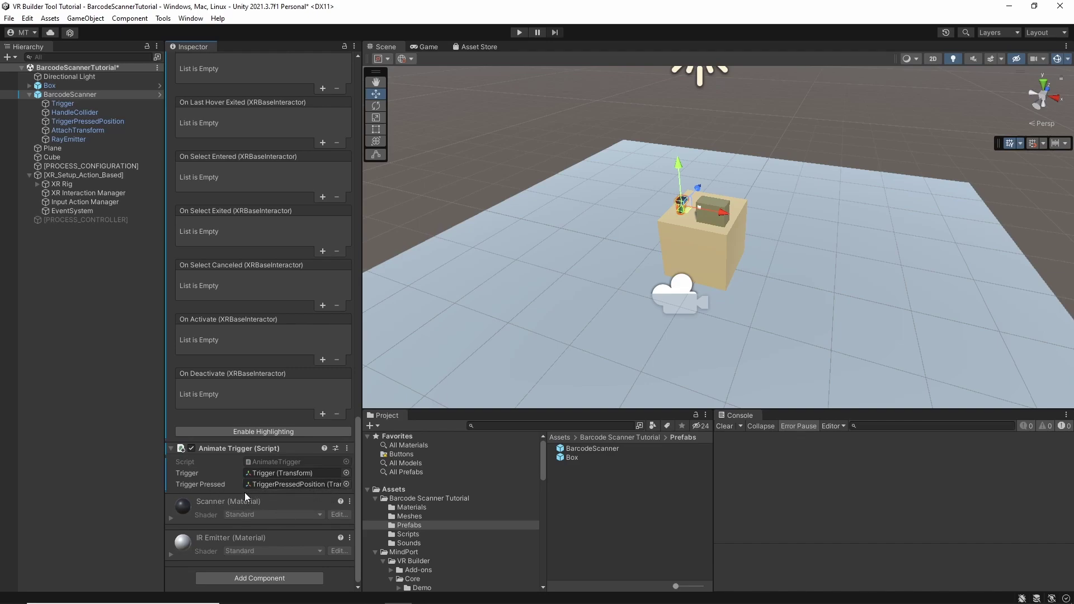
- Add one entry each to the On Activate and On Deactivate interactable events, with the BarcodeScanner as target object
scroll(243, 371, "up", 10)
scroll(246, 380, "up", 1)
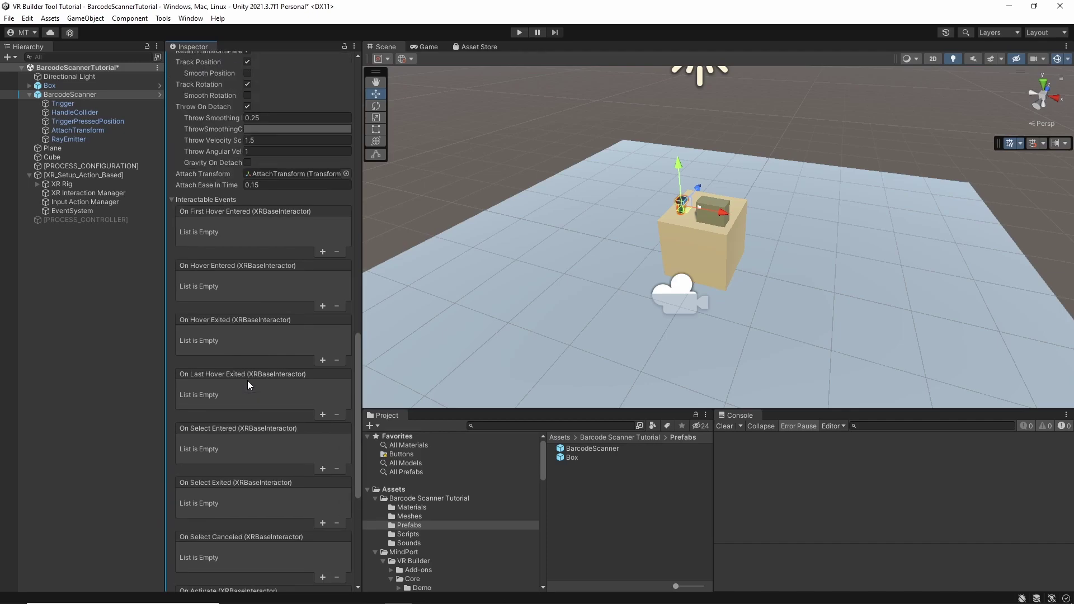
scroll(213, 200, "down", 6)
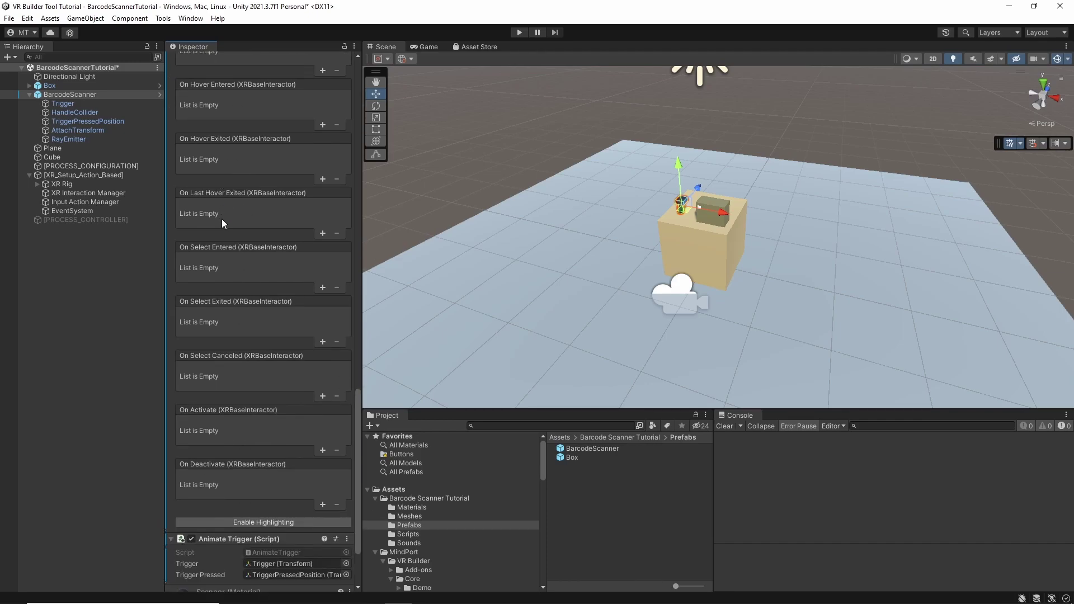
scroll(216, 246, "up", 1)
scroll(218, 249, "down", 1)
left_click(322, 451)
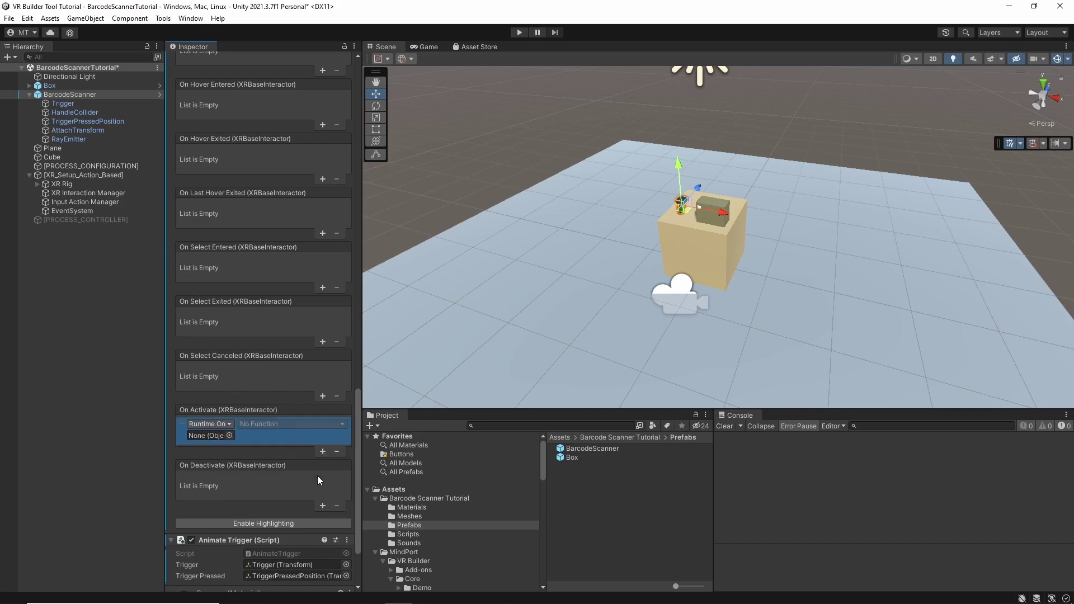
left_click(322, 505)
left_click_drag(65, 94, 213, 436)
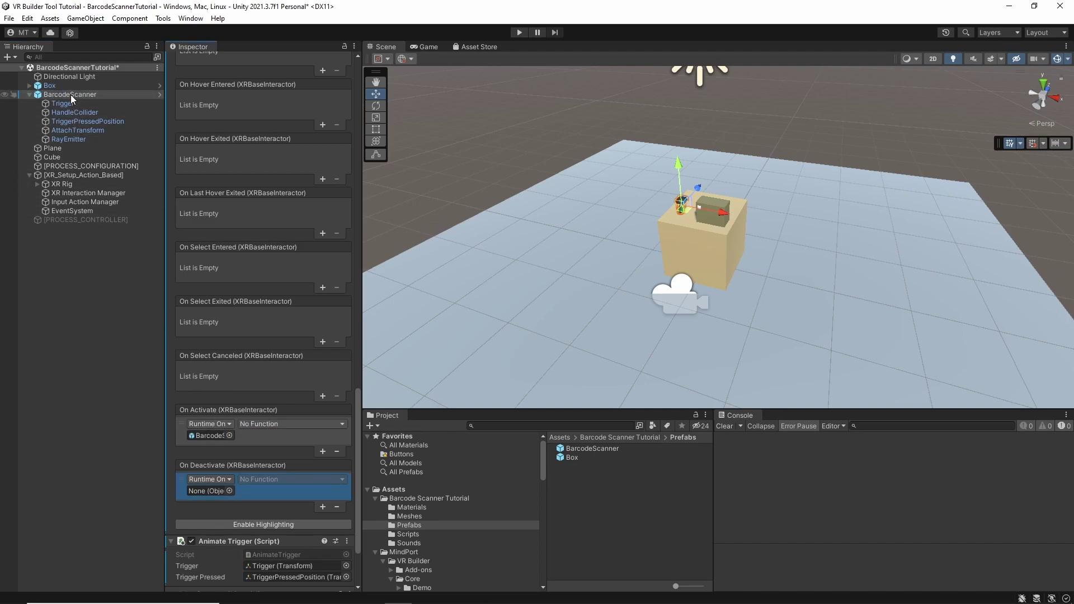
left_click_drag(70, 95, 200, 490)
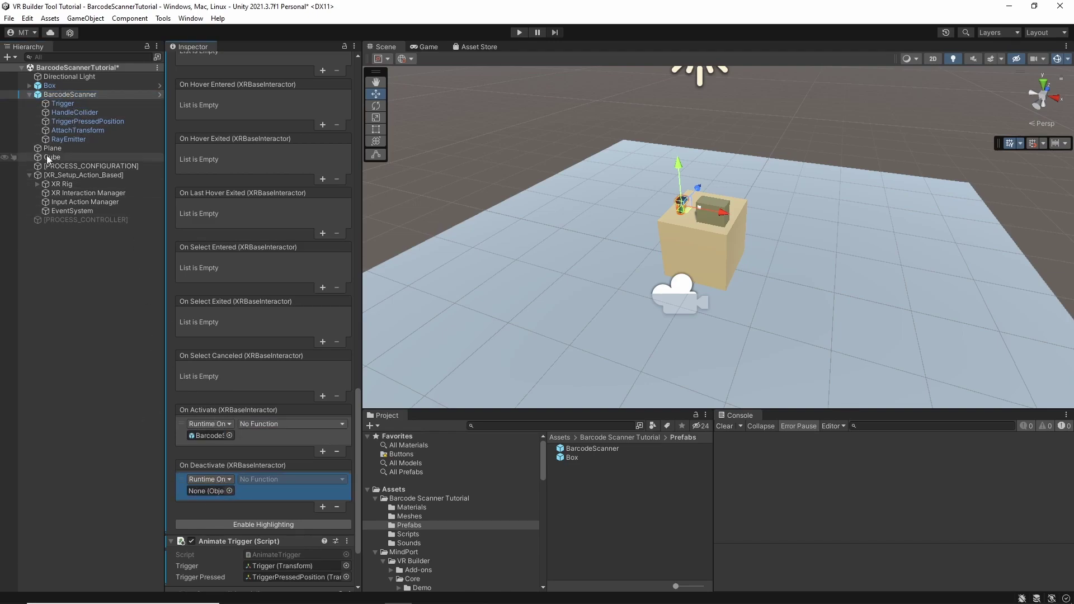
left_click_drag(72, 95, 200, 490)
- Set On Activate to call AnimateTrigger.PressTrigger and On Deactivate to call AnimateTrigger.ReleaseTrigger, and test the trigger in play mode
left_click(266, 425)
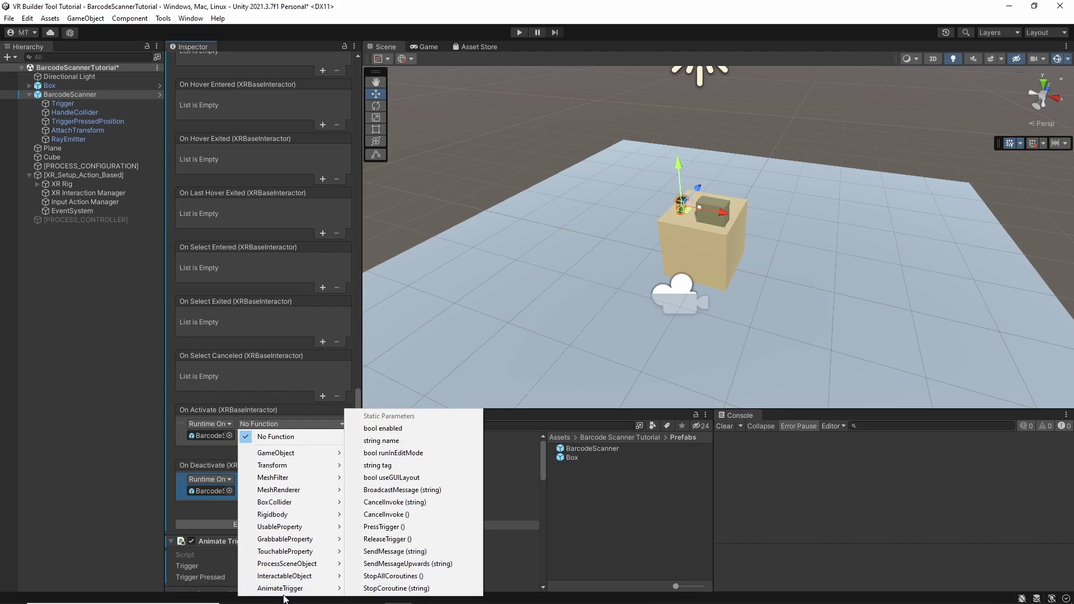
mouse_move(324, 593)
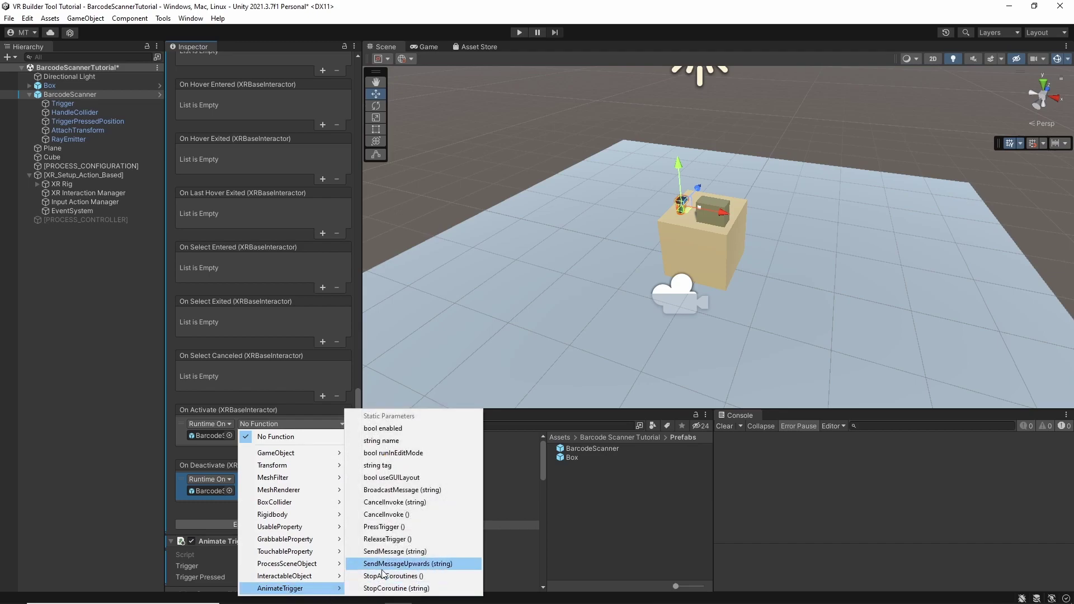
left_click(382, 528)
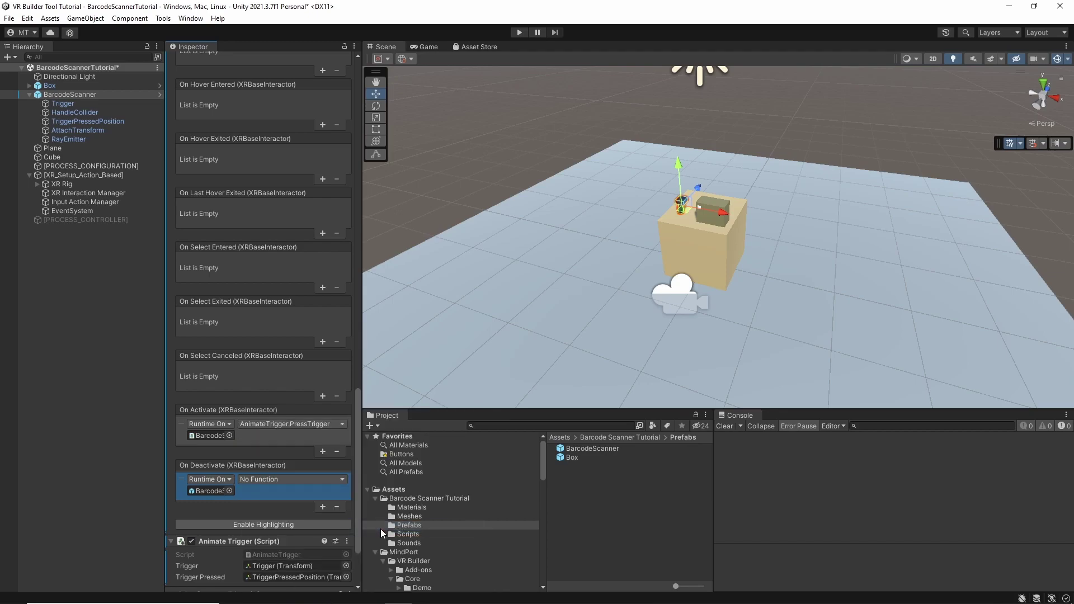
left_click(311, 487)
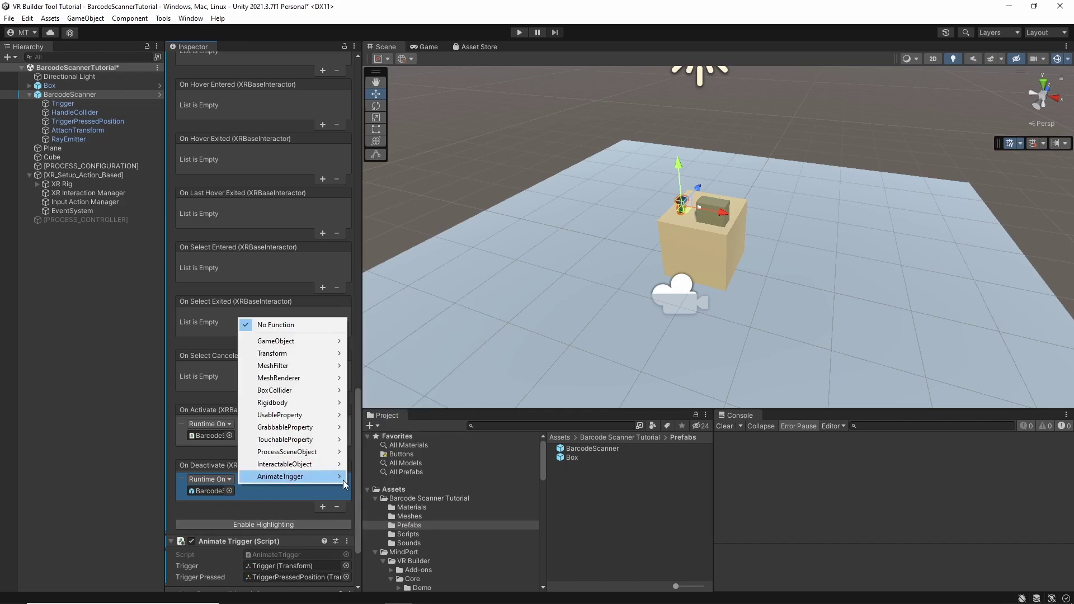
mouse_move(333, 480)
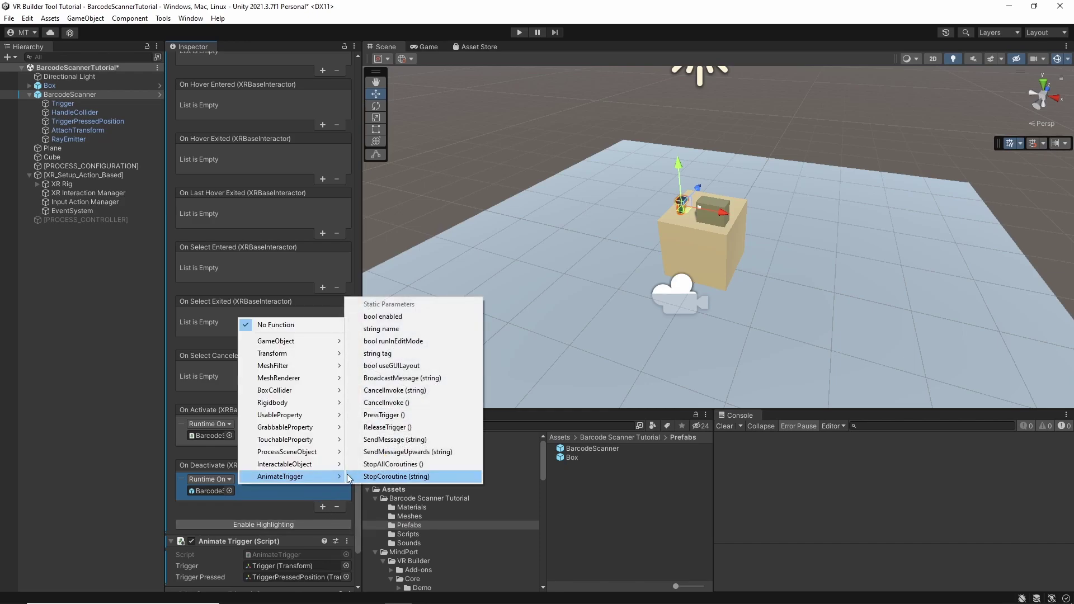
left_click(383, 431)
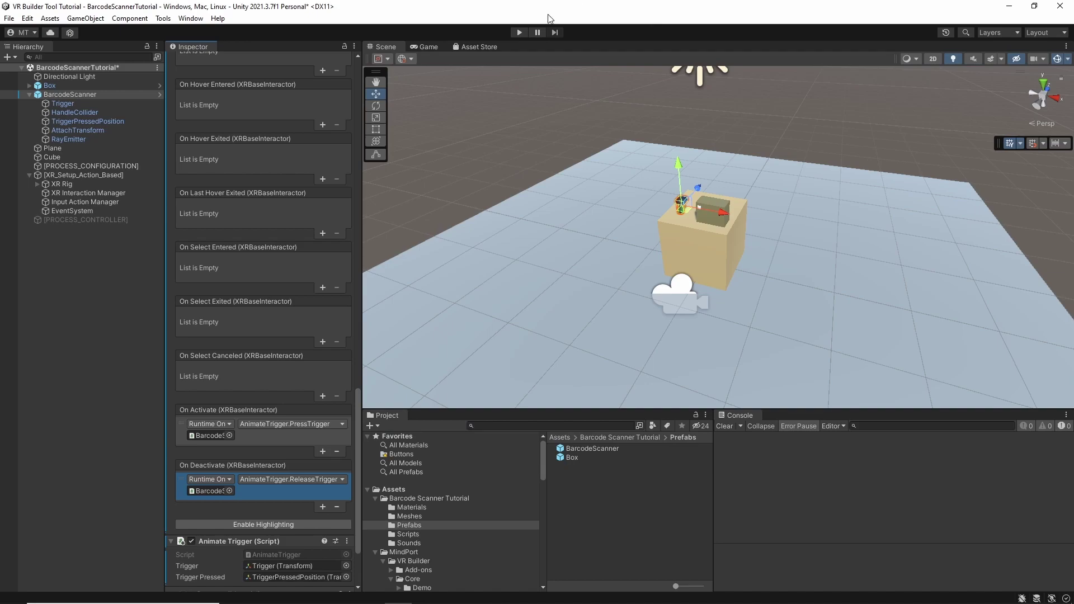
left_click(518, 32)
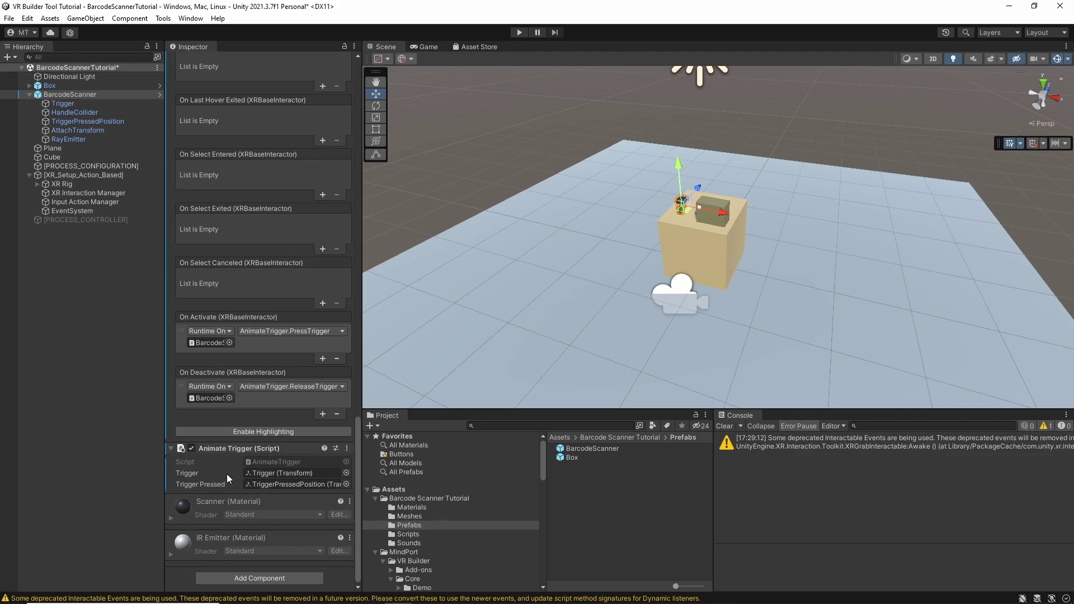
- Add a Barcode Scanner component to the BarcodeScanner object and assign the RayEmitter child as its Ray Transform
left_click(225, 574)
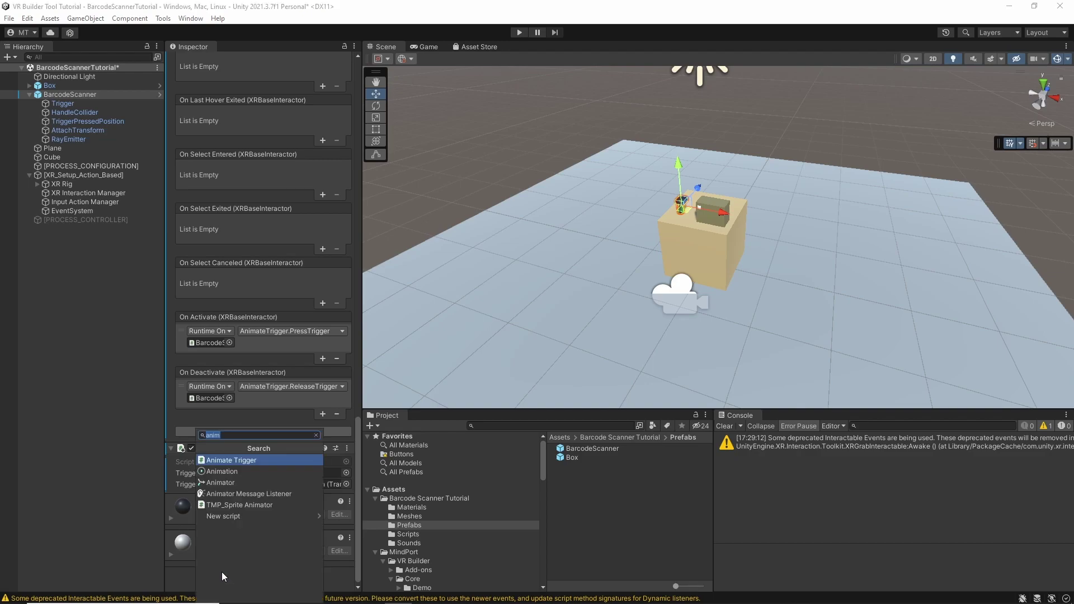
type("barco")
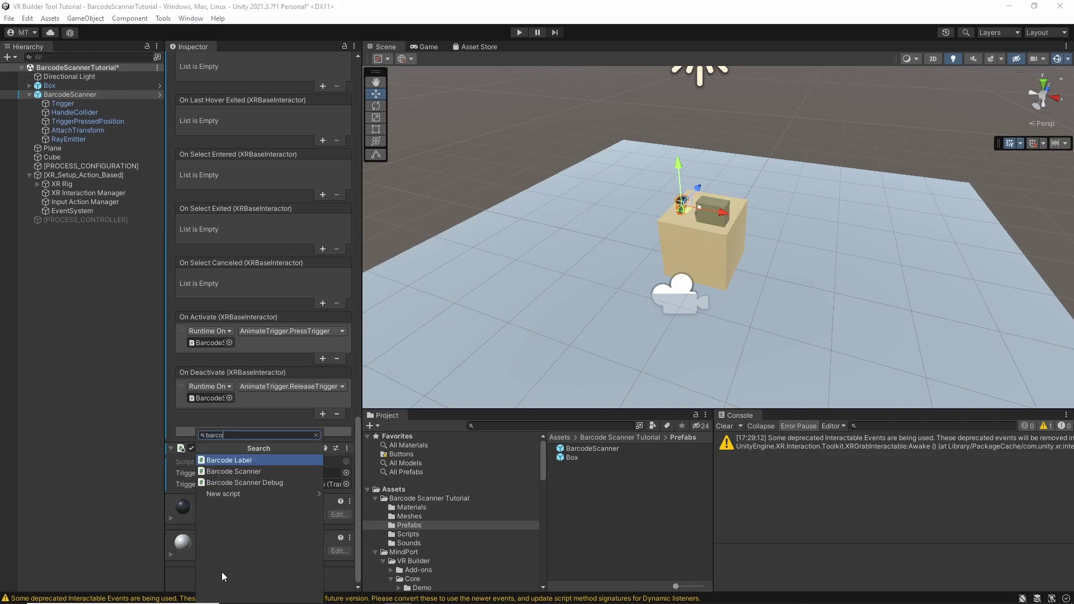
key("Down")
key("Return")
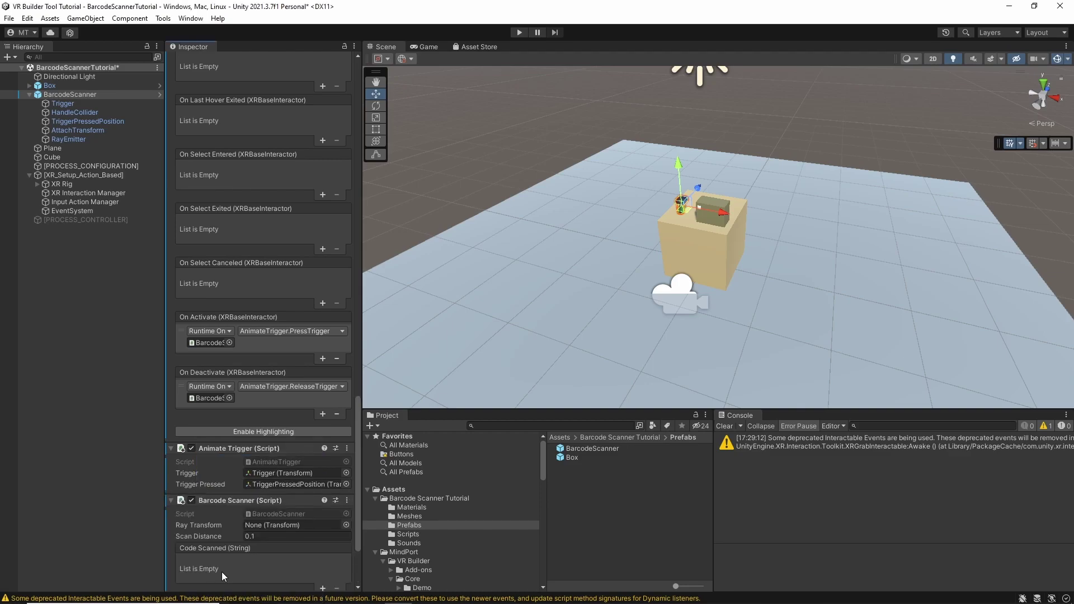
scroll(217, 518, "down", 1)
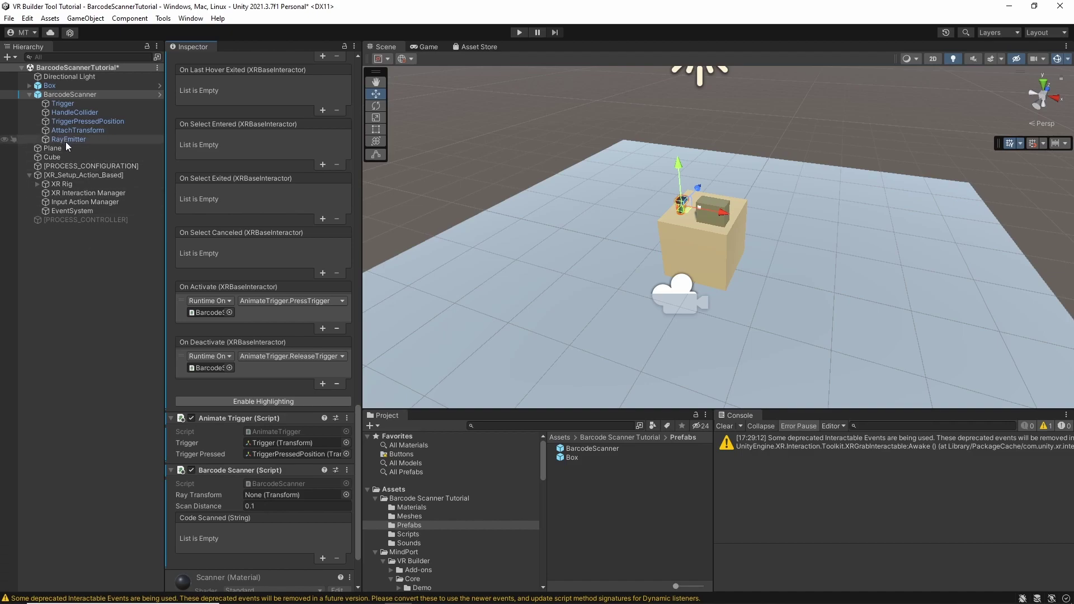
left_click_drag(65, 142, 263, 496)
left_click(266, 506)
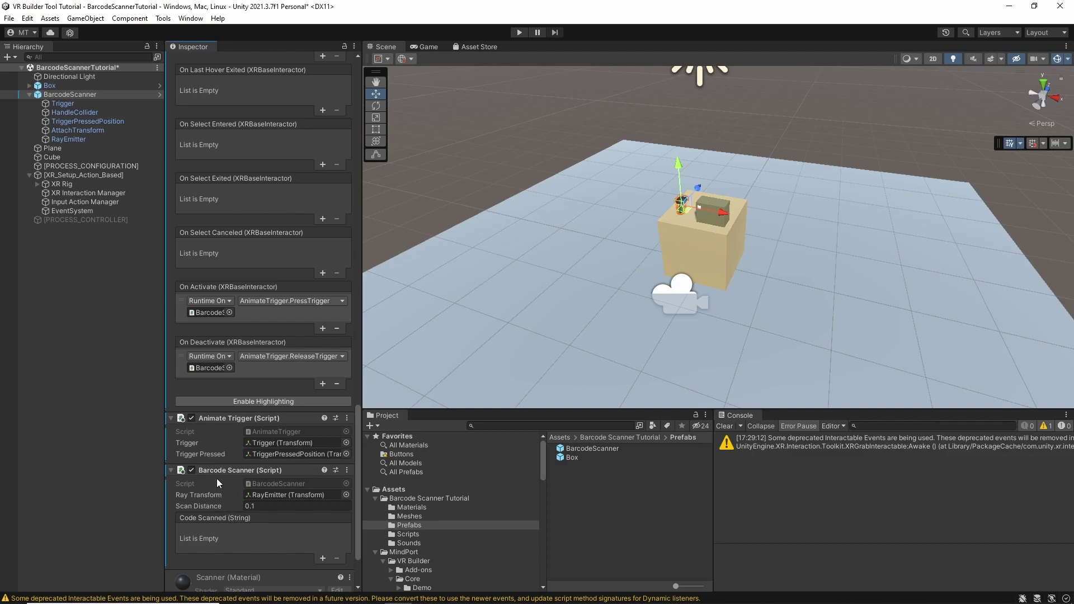
- Add a second entry each to the On Activate and On Deactivate events, with the BarcodeScanner as target object
left_click(322, 328)
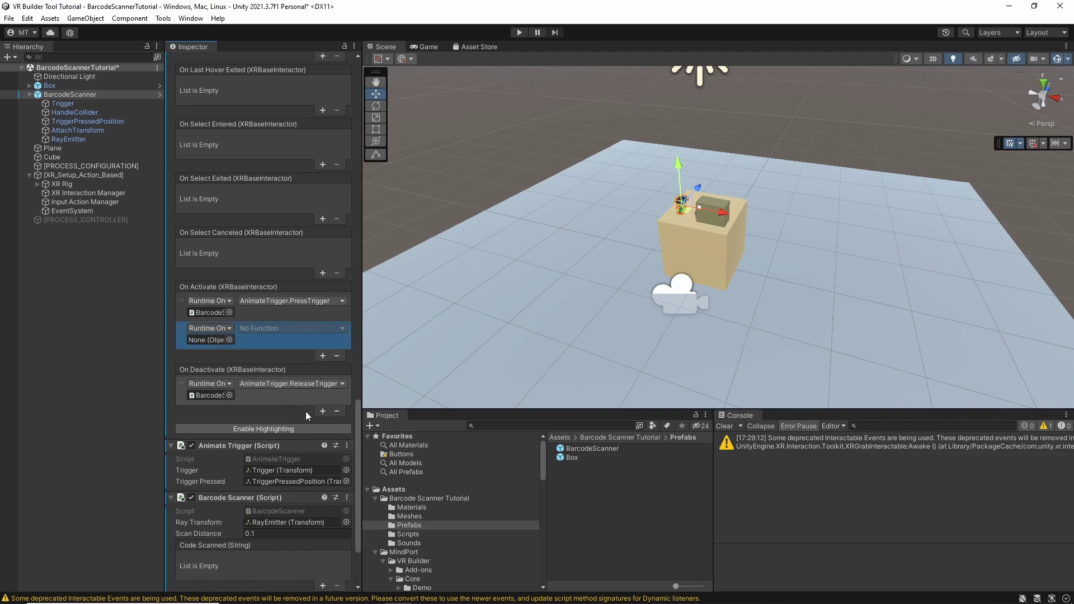
left_click(322, 412)
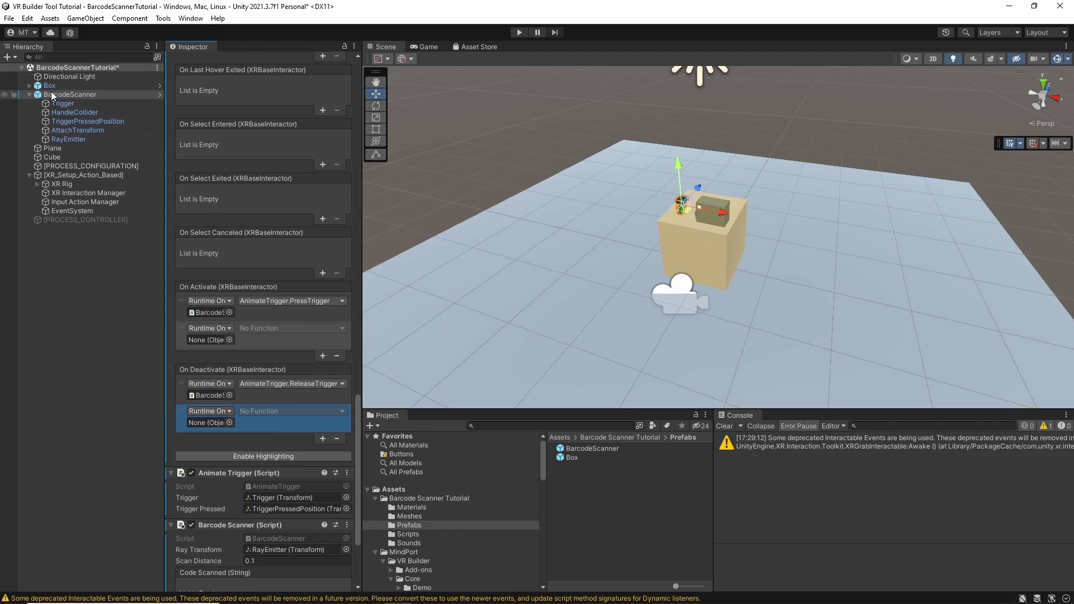
left_click_drag(53, 94, 210, 337)
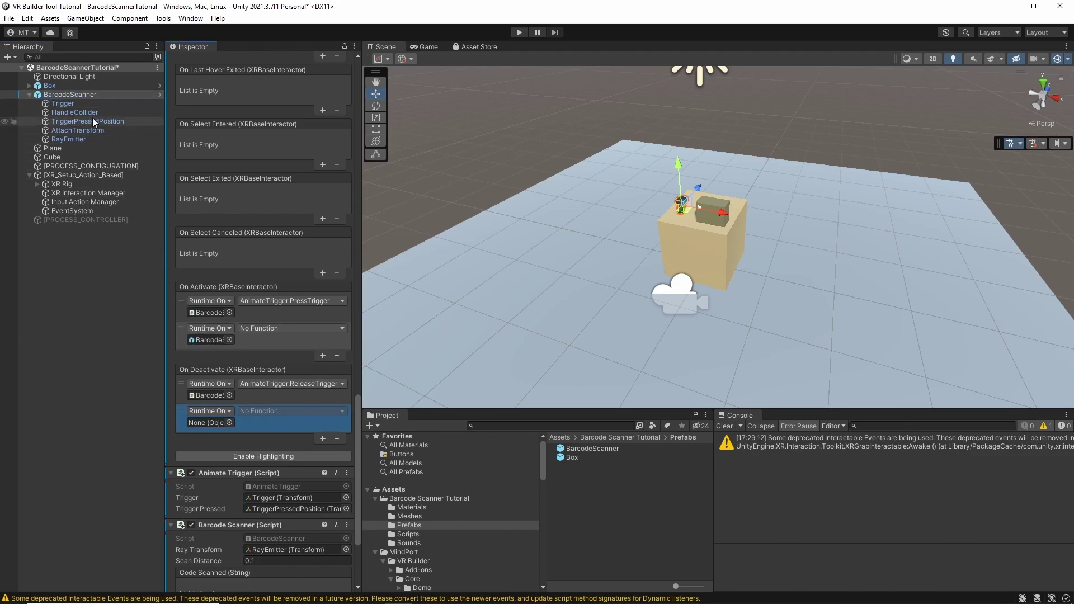
left_click_drag(72, 95, 196, 423)
- Set the new On Activate entry to call BarcodeScanner.StartScanning and the new On Deactivate entry to call BarcodeScanner.StopScanning
left_click(250, 327)
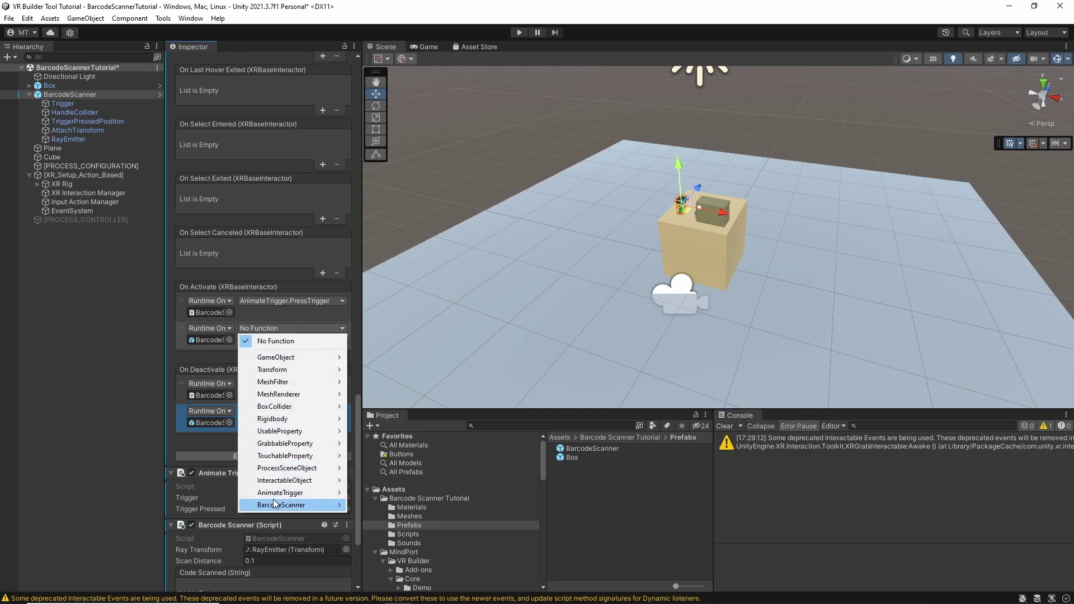
mouse_move(276, 506)
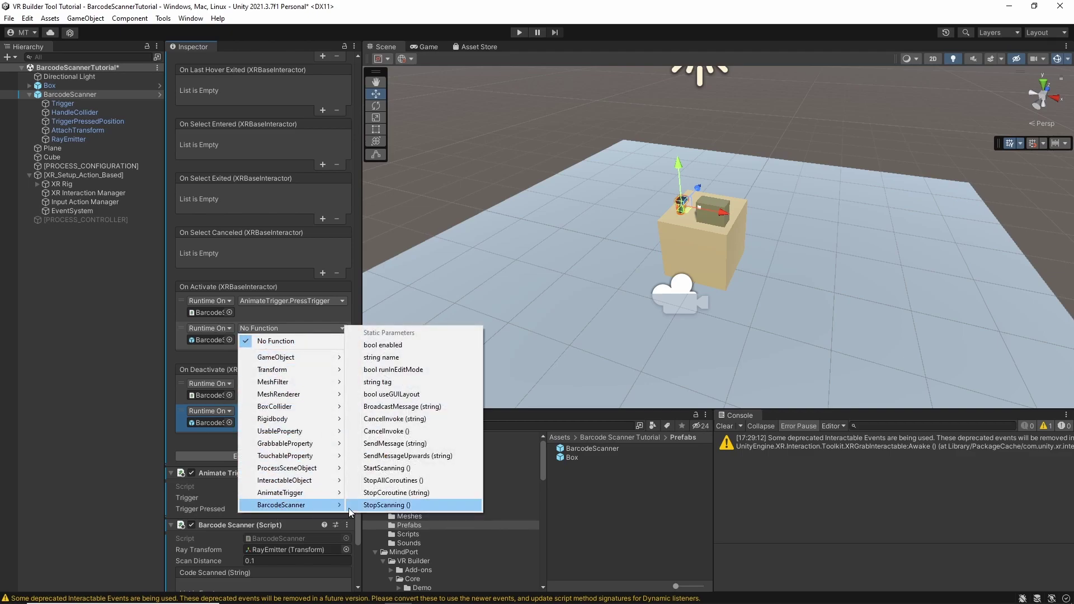
left_click(386, 468)
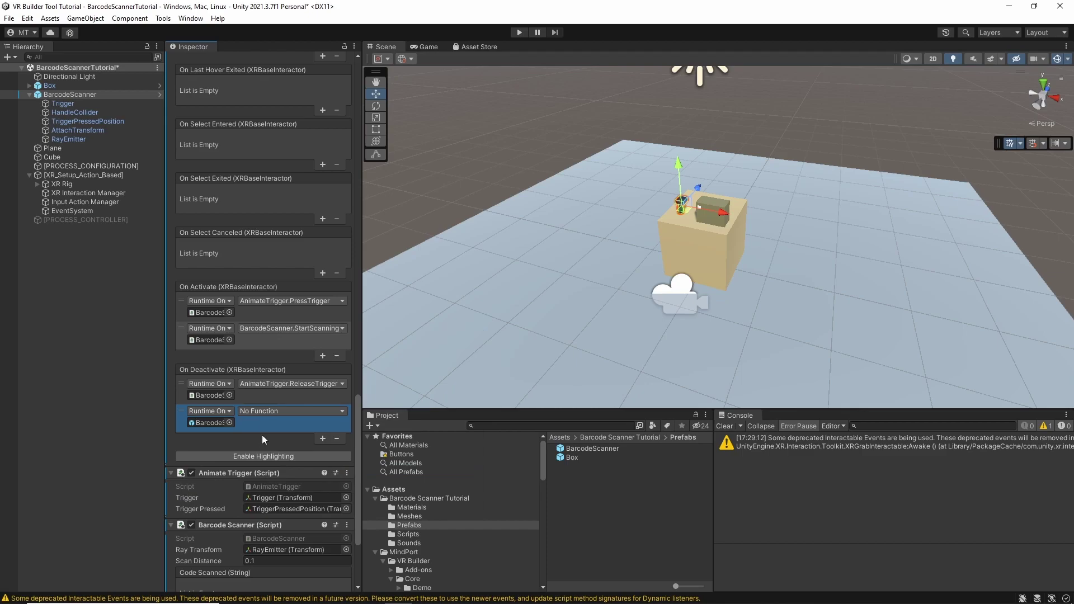
left_click(271, 411)
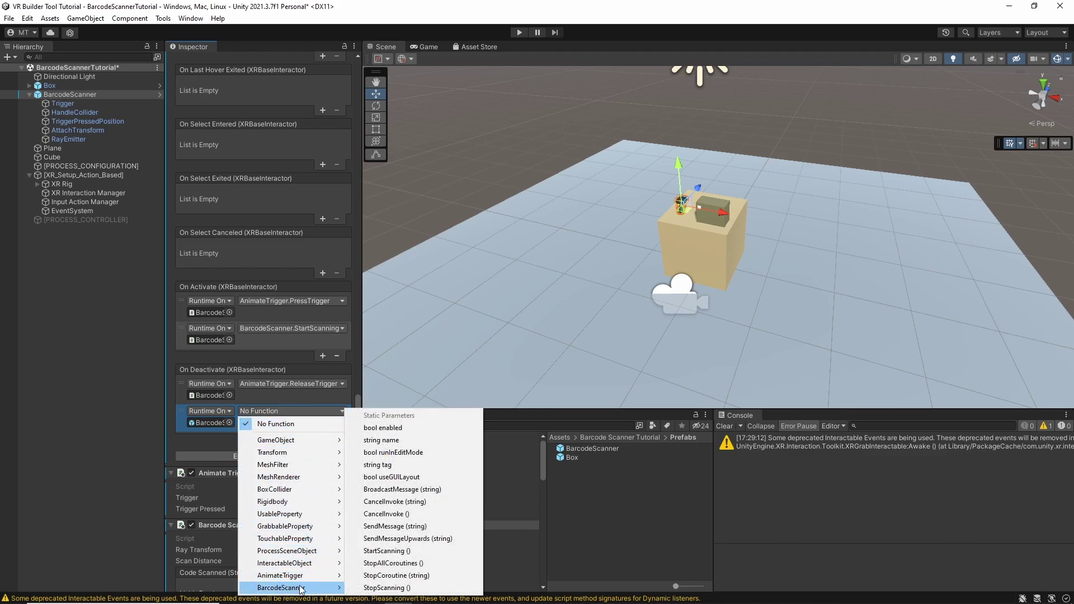
left_click(367, 588)
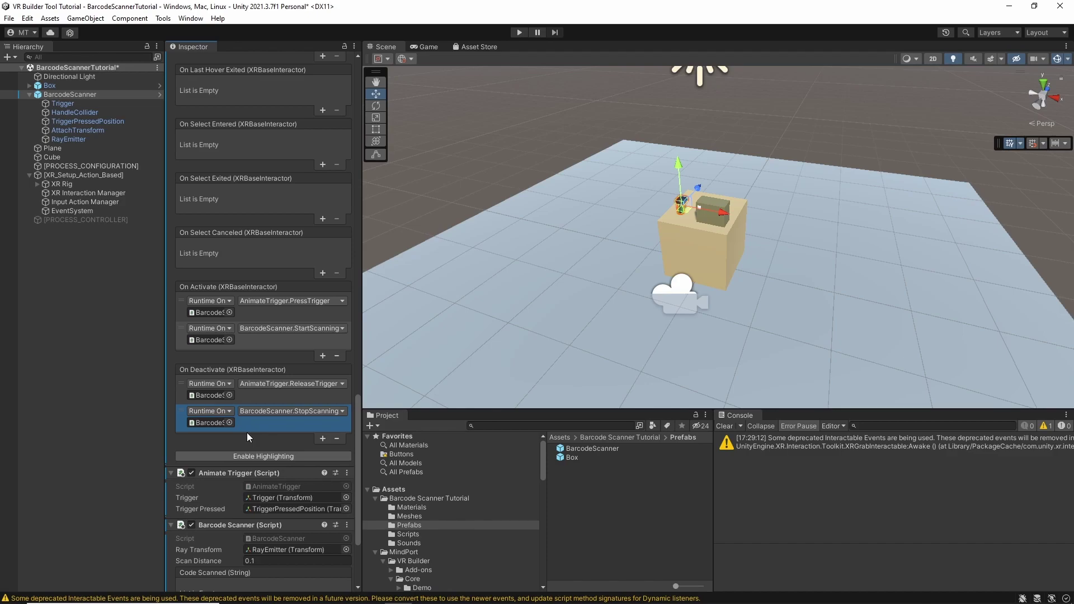
- Add a Barcode Label component to the Box's Label child and set its Barcode Value to "my label"
scroll(246, 432, "down", 4)
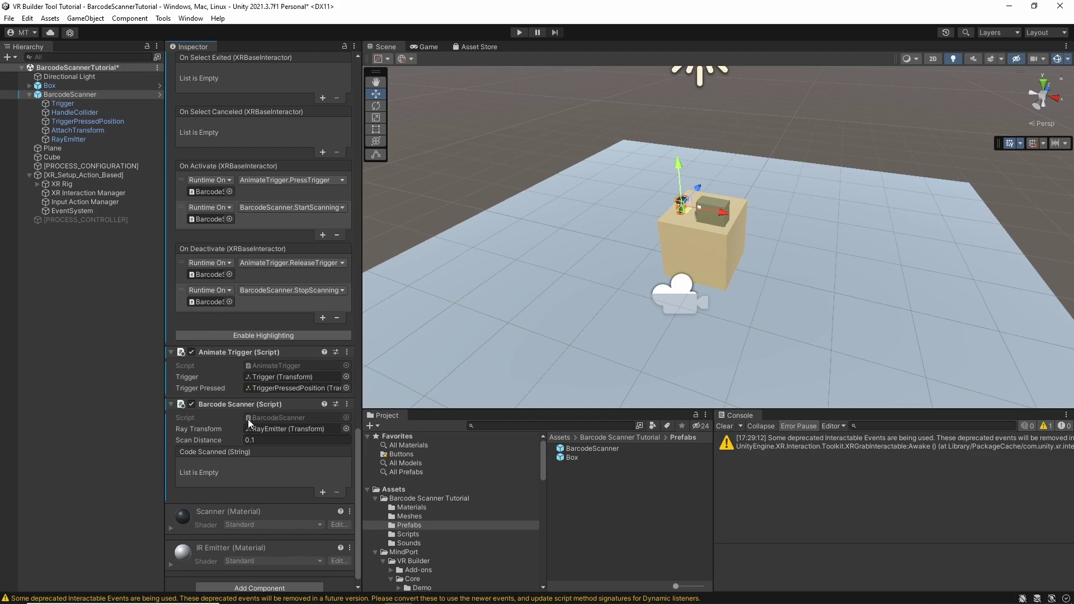
left_click(29, 85)
left_click(63, 85)
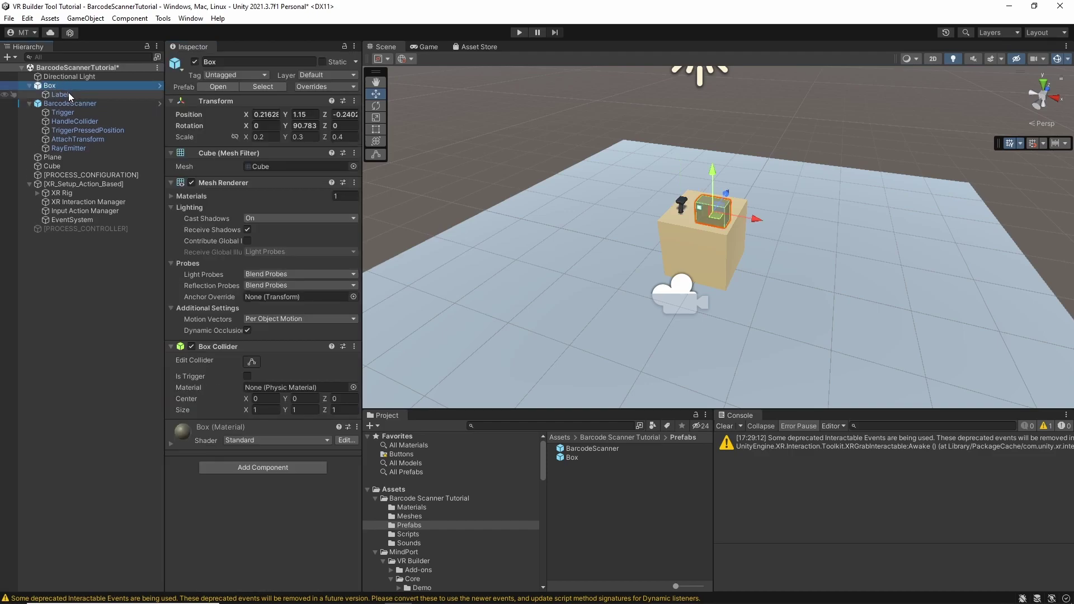
left_click(70, 94)
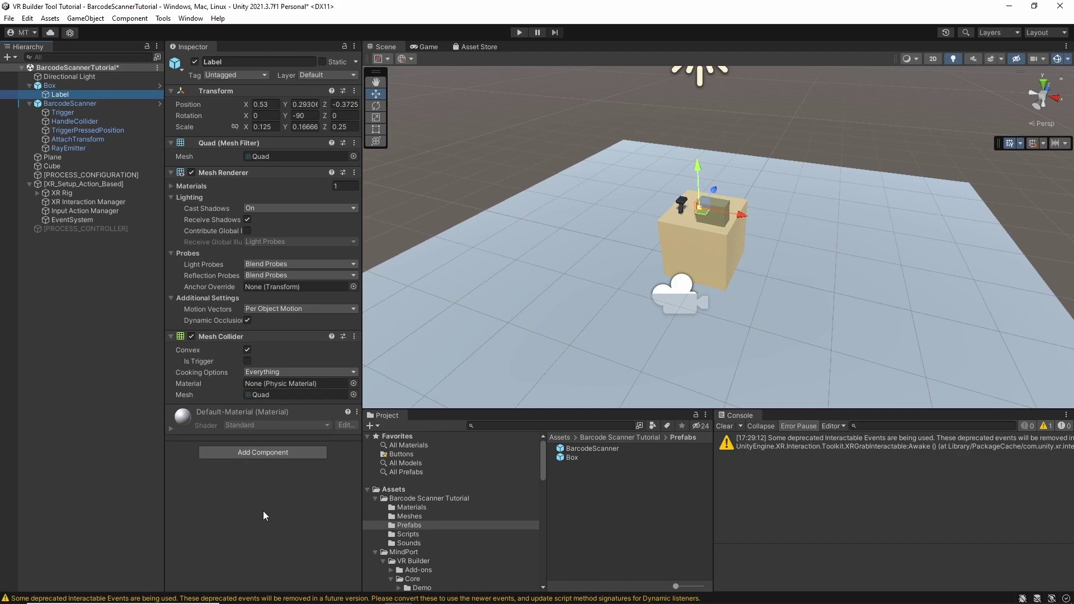
left_click(244, 454)
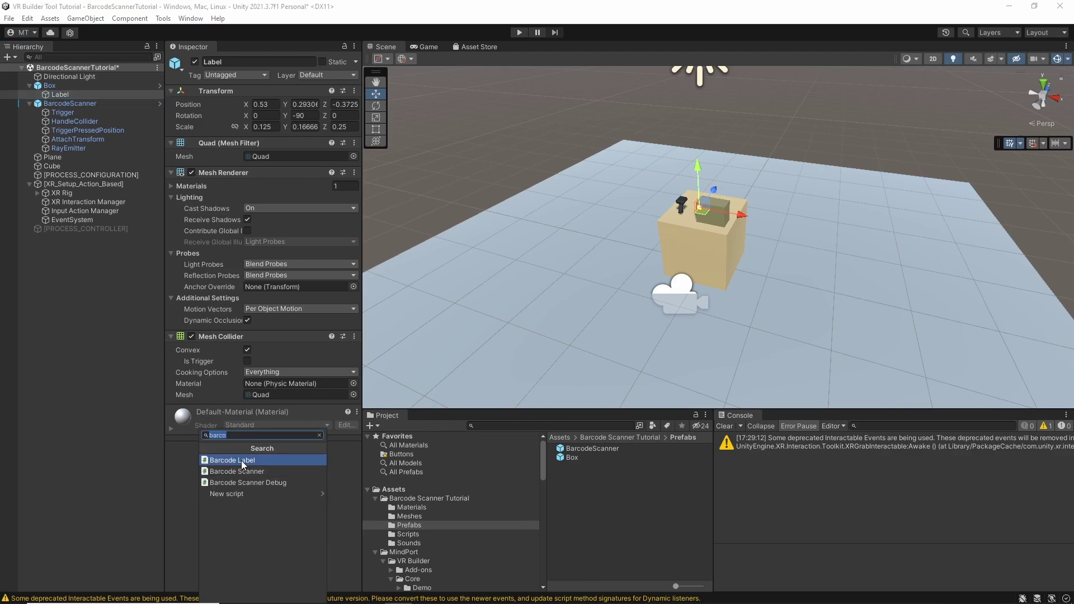
left_click(241, 461)
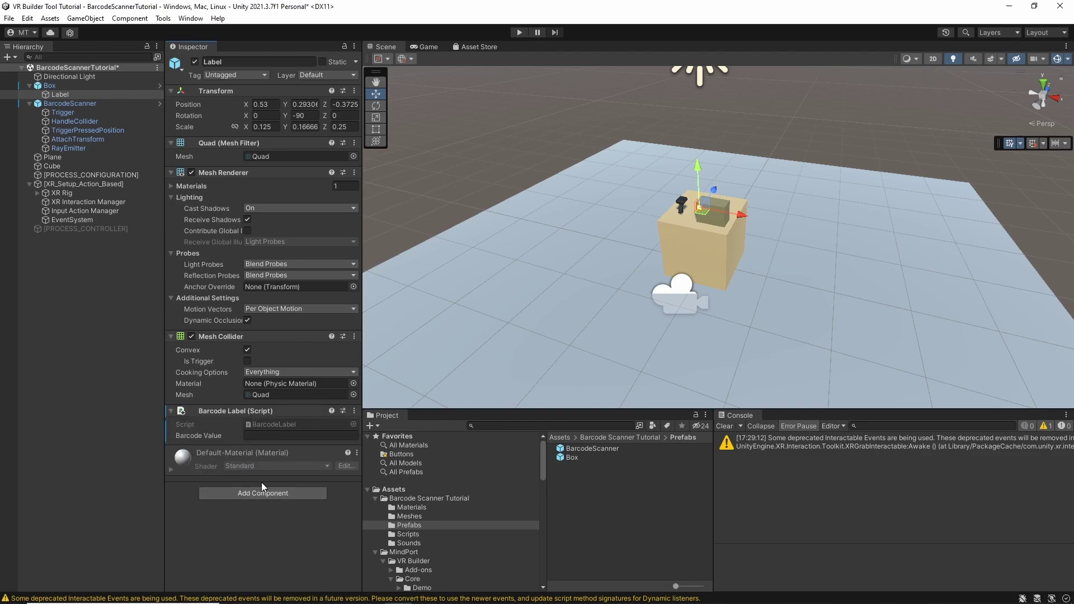
left_click(259, 435)
type("my label")
left_click(218, 542)
- Add a Barcode Scanner Debug component to the BarcodeScanner object and test scanning the box label in play mode
left_click(79, 94)
left_click(81, 103)
scroll(245, 259, "down", 10)
scroll(233, 290, "down", 15)
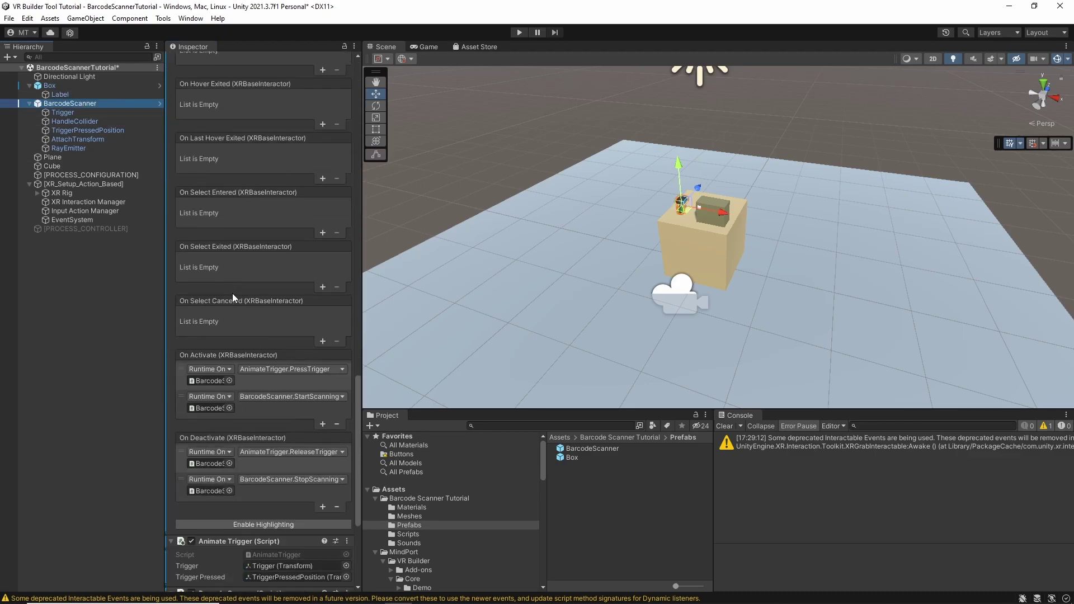
left_click(234, 579)
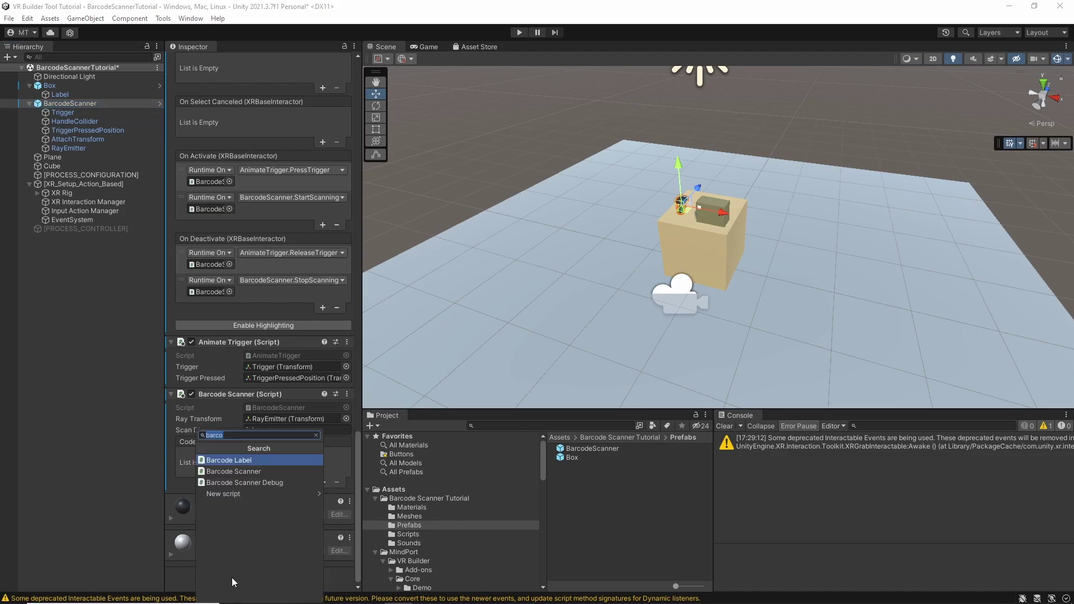
left_click(234, 482)
scroll(234, 481, "down", 1)
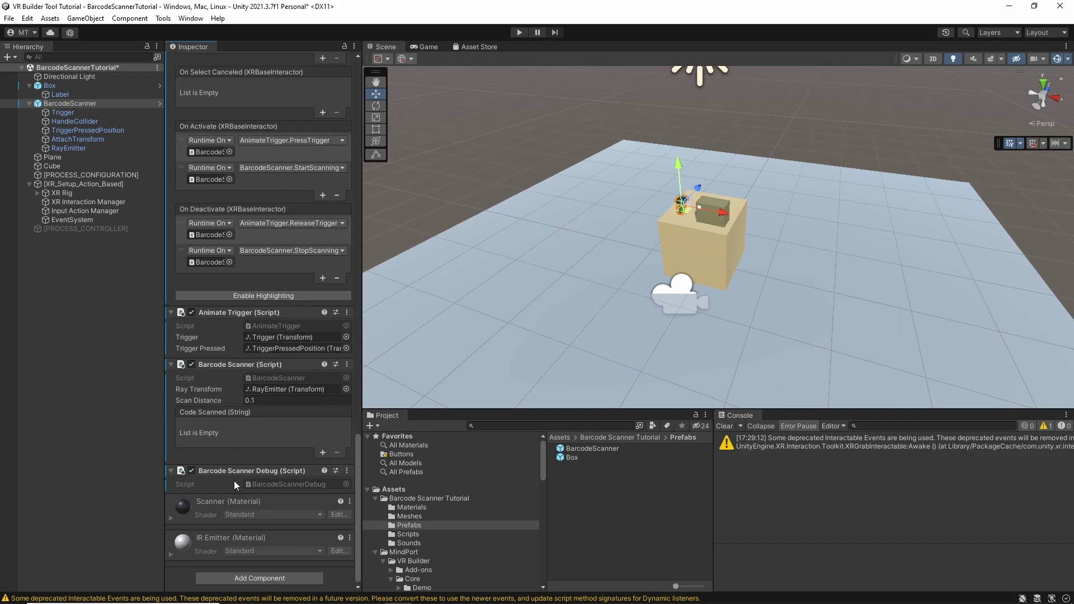
left_click(519, 32)
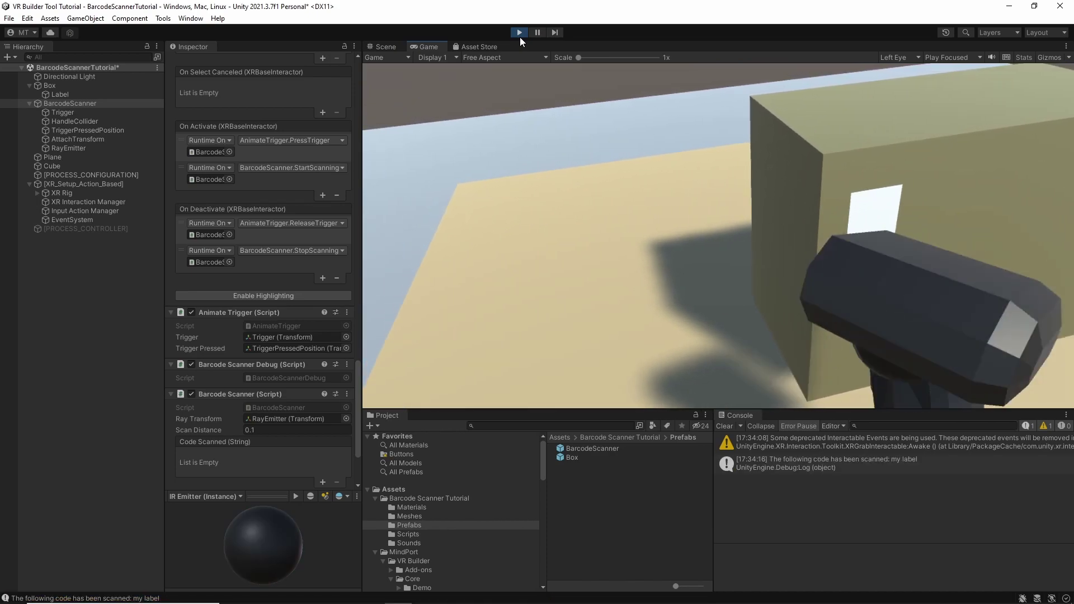
left_click(519, 35)
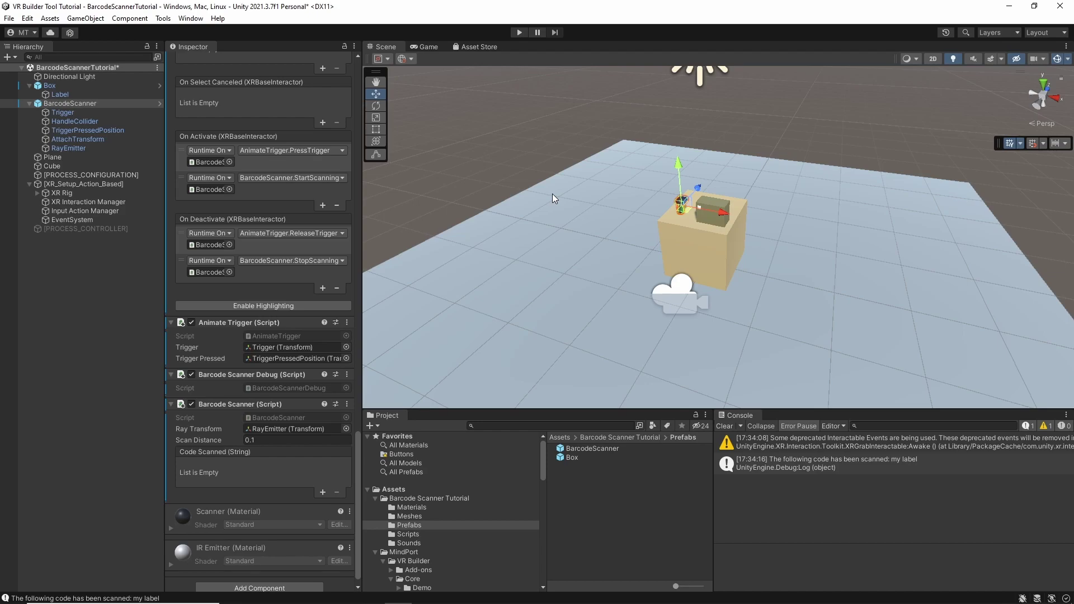
- Add an Audio Source component to the BarcodeScanner object
scroll(235, 475, "down", 1)
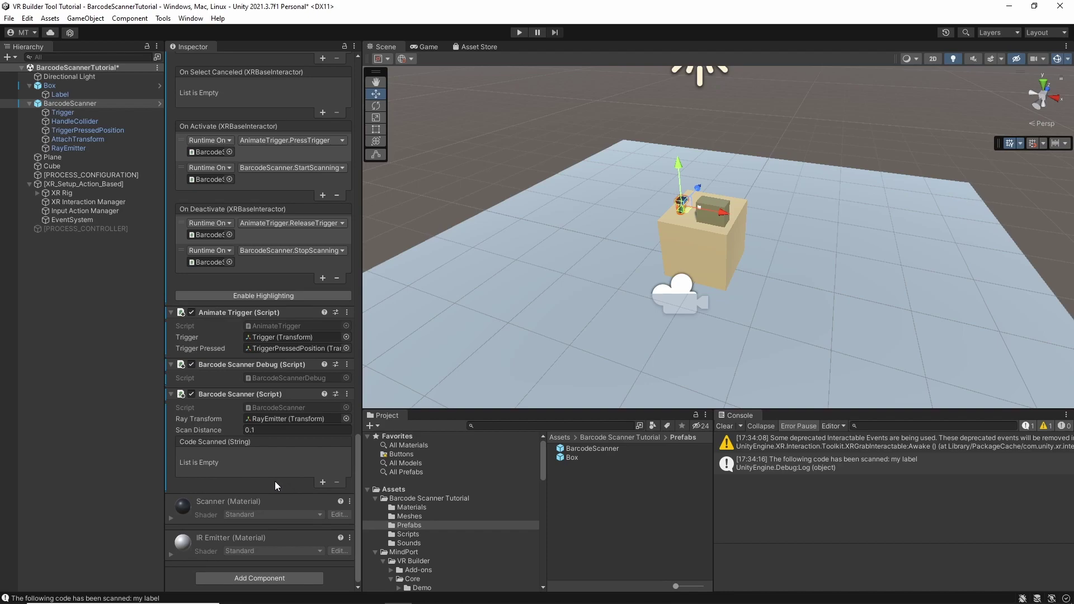
left_click(264, 579)
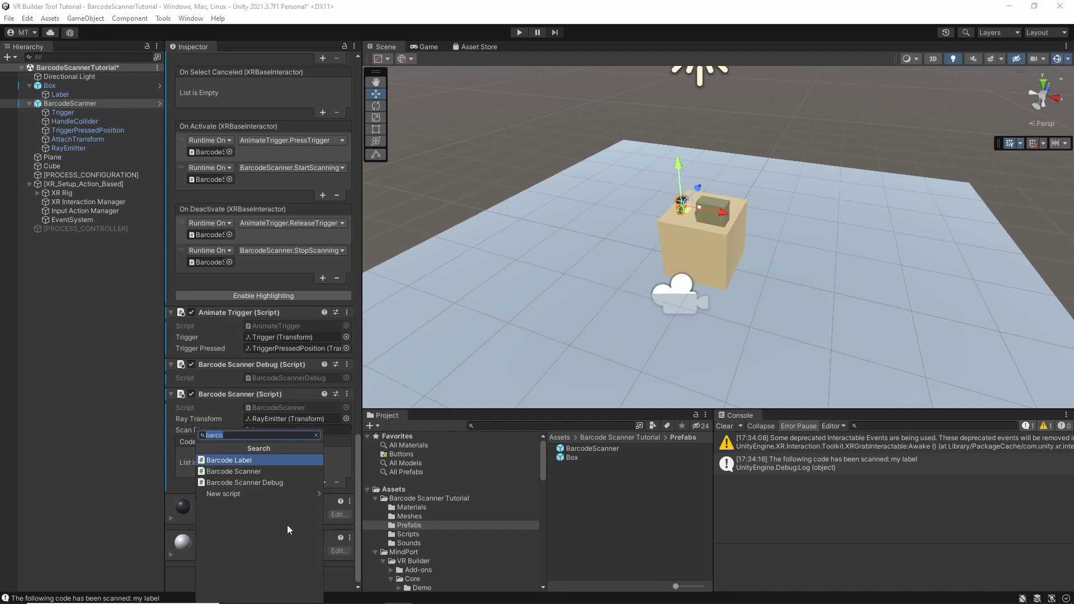
type("audio")
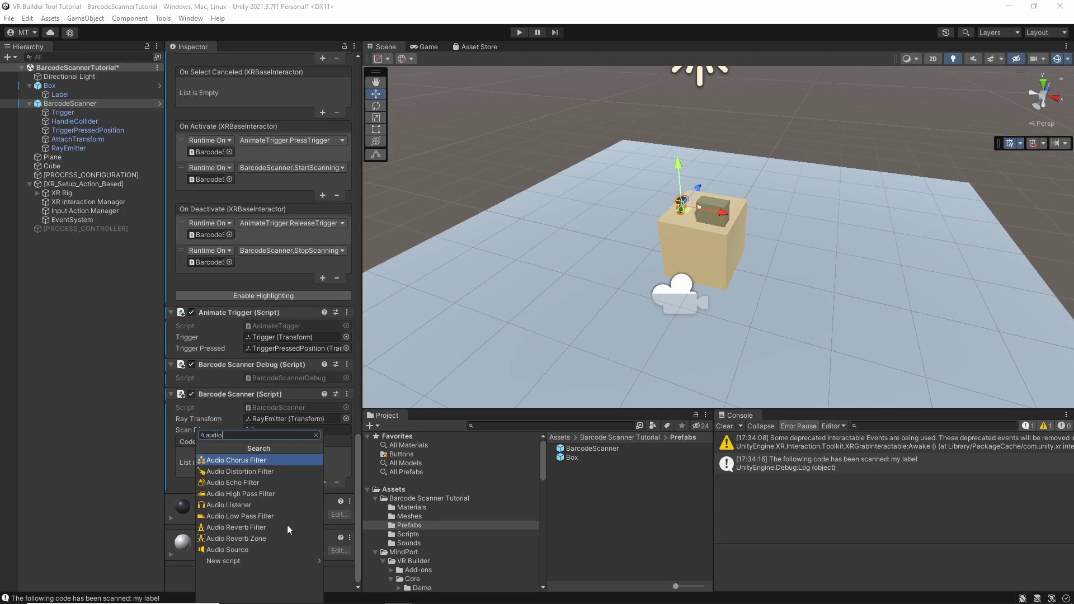
key("Down")
key("Down")
key("Down")
key("Down")
key("Down")
key("Down")
key("Down")
key("Down")
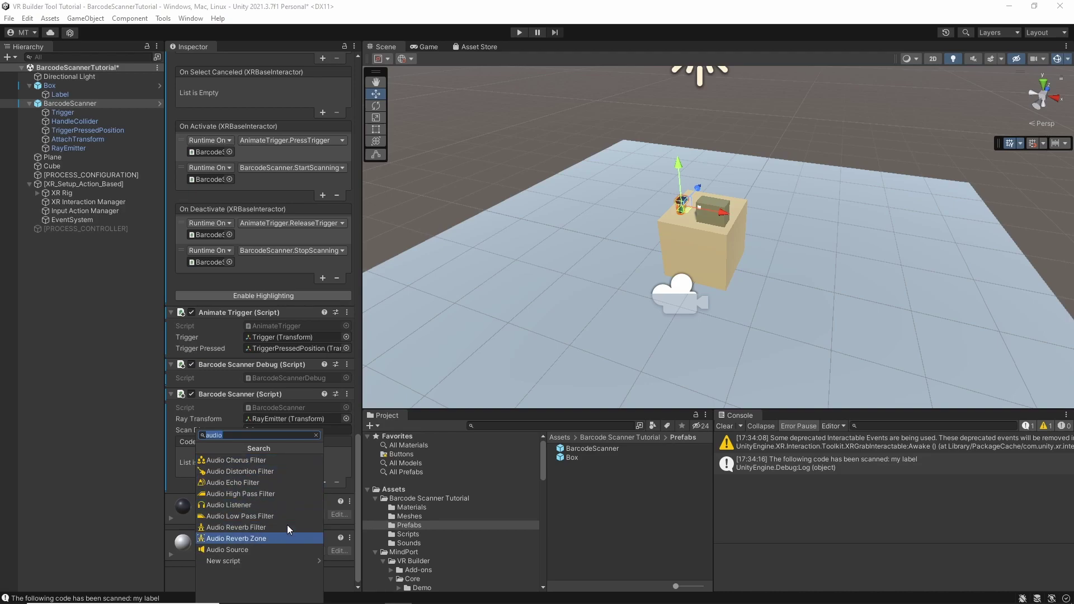
key("Return")
scroll(260, 449, "down", 10)
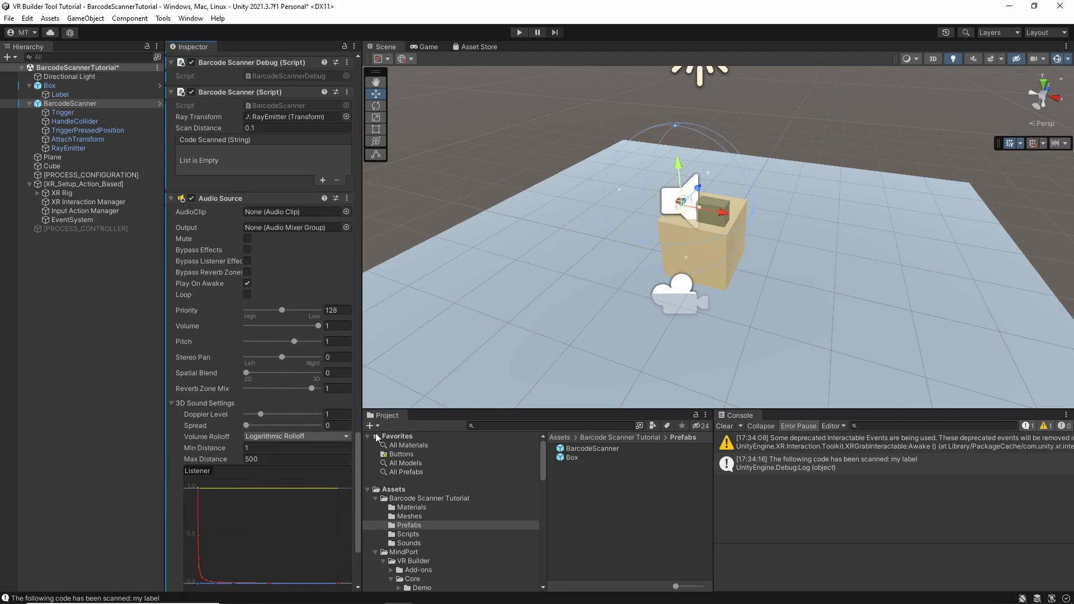
- Assign the Beep sound as the Audio Source's clip, turn off Play On Awake and set Spatial Blend to 1
left_click(407, 543)
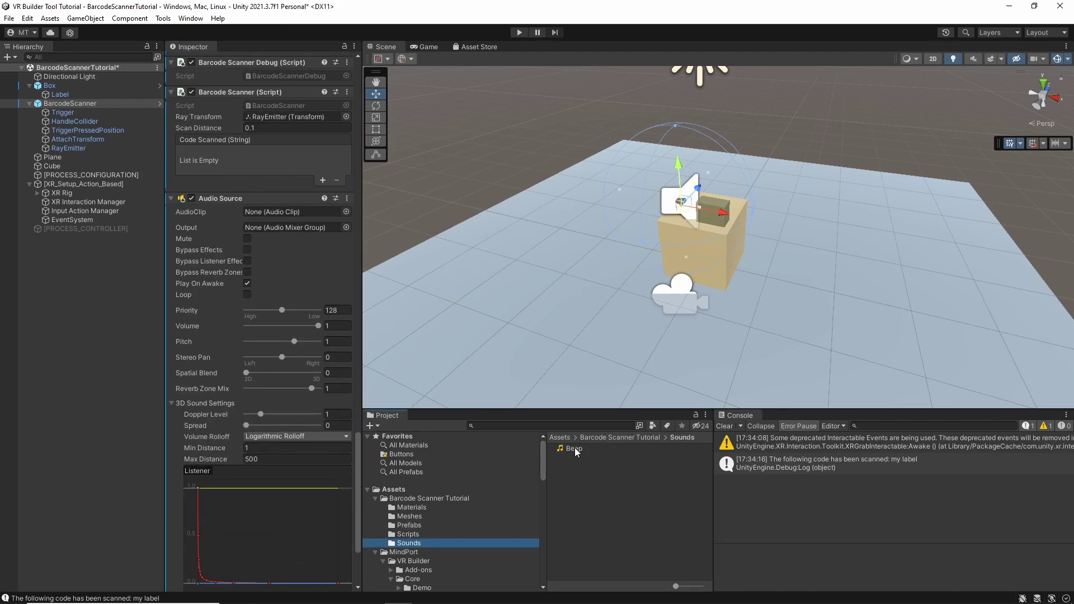
left_click_drag(575, 448, 275, 209)
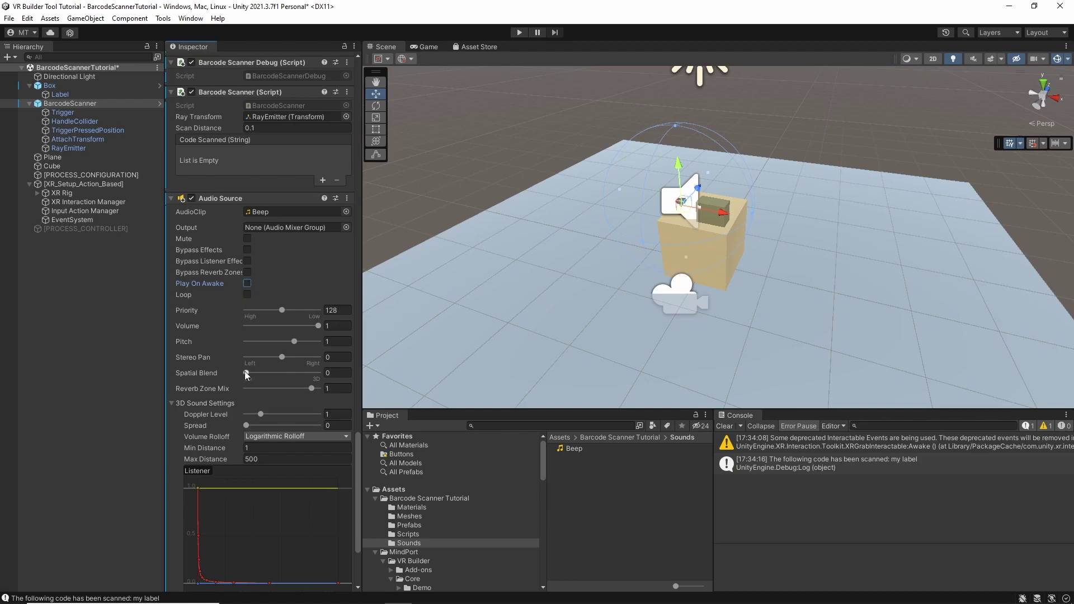
left_click_drag(247, 374, 357, 367)
- Add a Code Scanned event entry calling AudioSource.Play on the BarcodeScanner, and test scanning the label in play mode
scroll(277, 392, "up", 3)
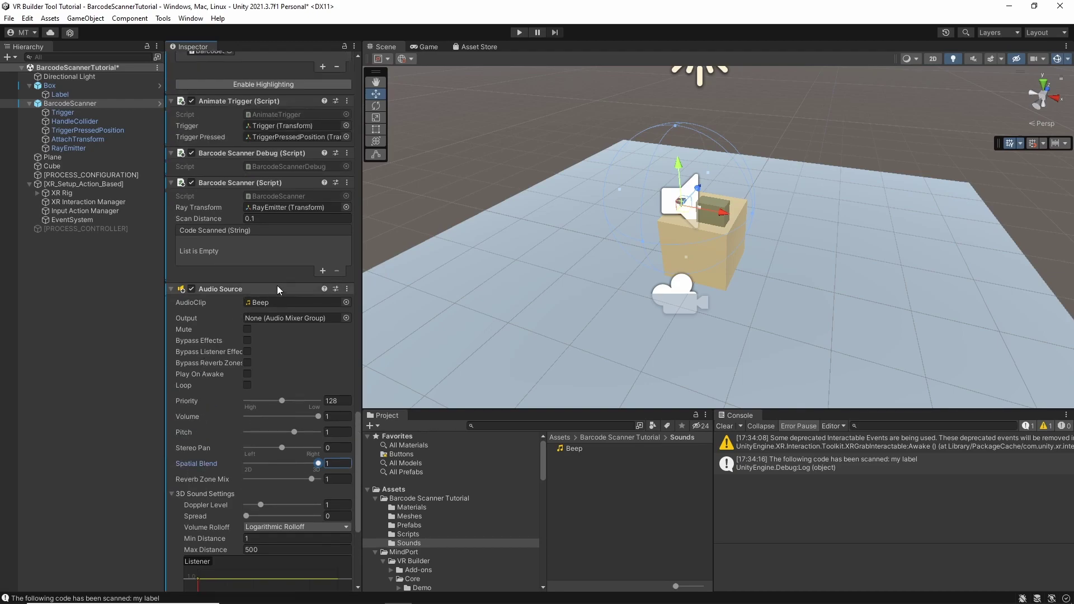
left_click(322, 272)
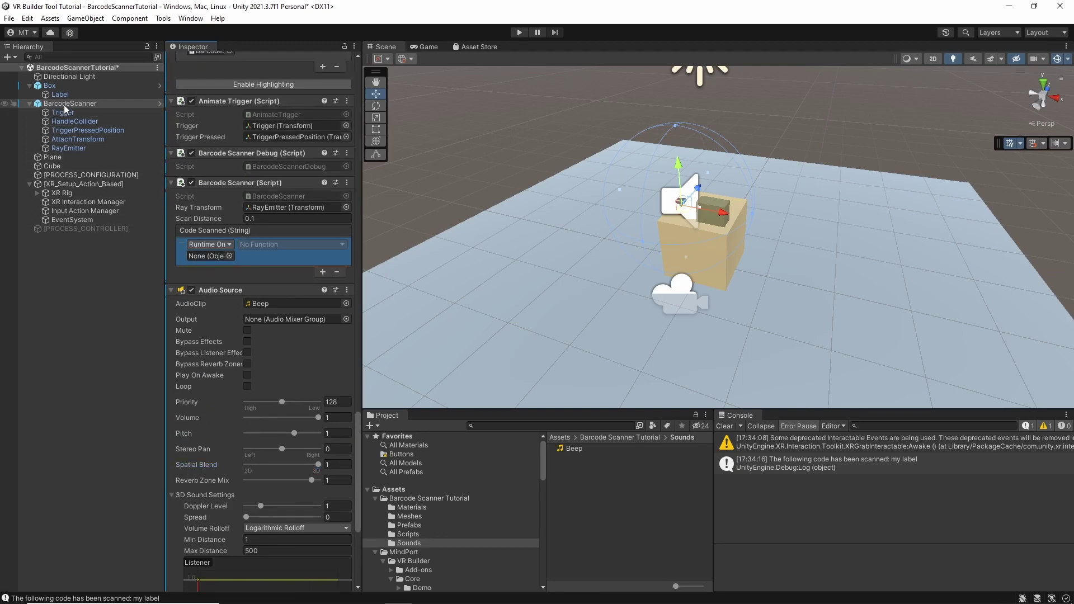
left_click_drag(68, 104, 211, 256)
left_click(275, 244)
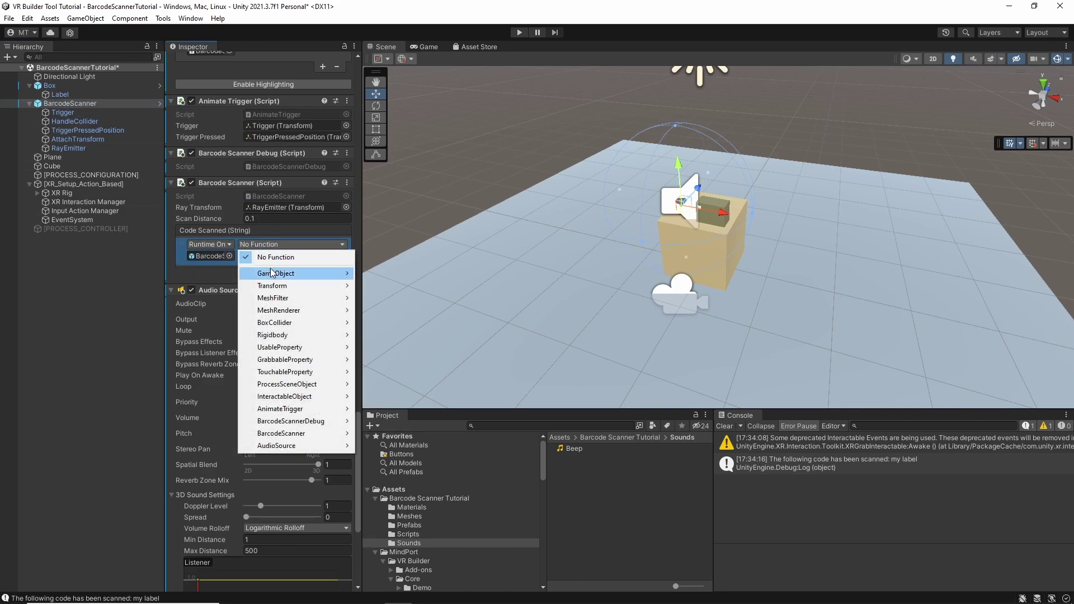
mouse_move(278, 445)
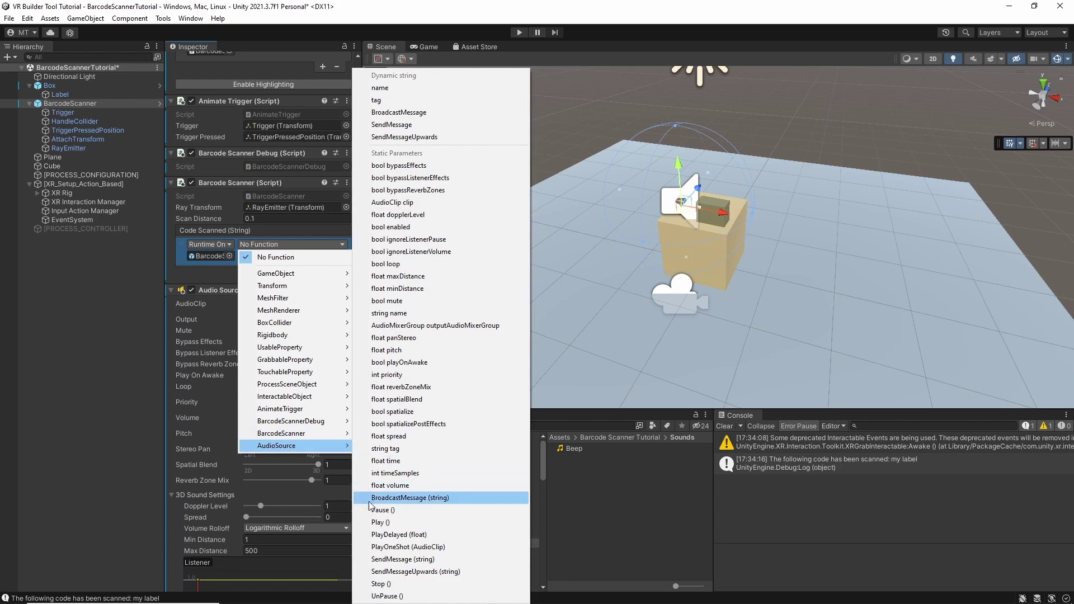
left_click(387, 524)
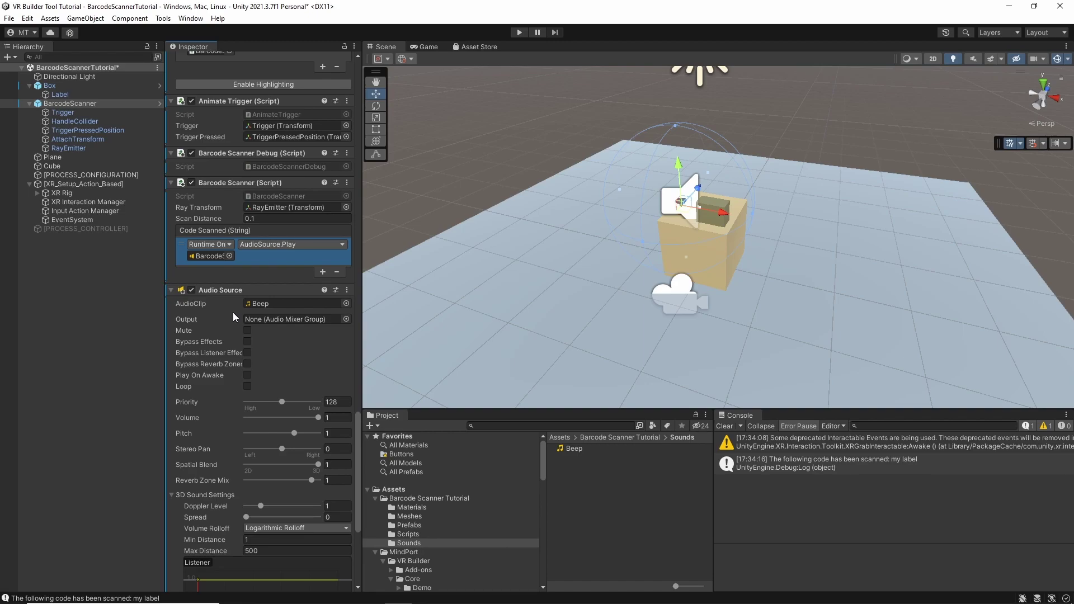
left_click(519, 32)
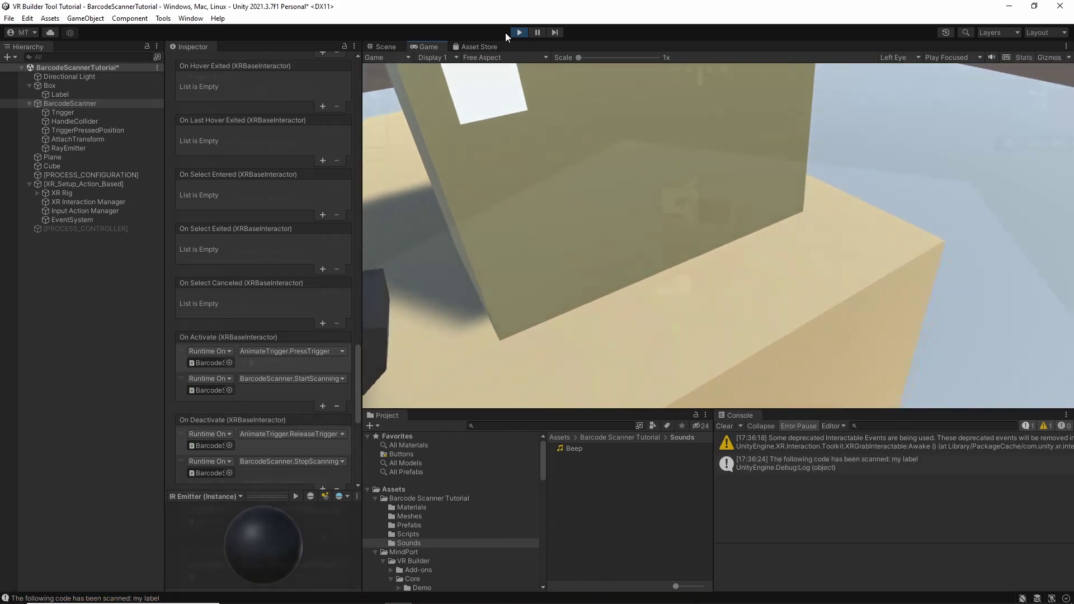
left_click(518, 32)
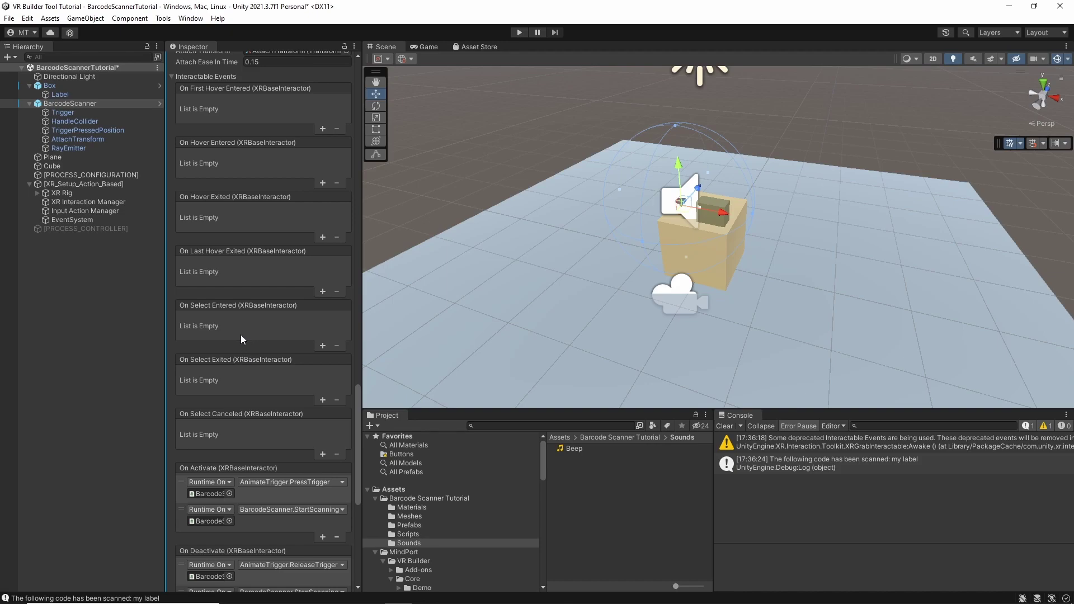
scroll(239, 336, "up", 5)
scroll(235, 344, "up", 5)
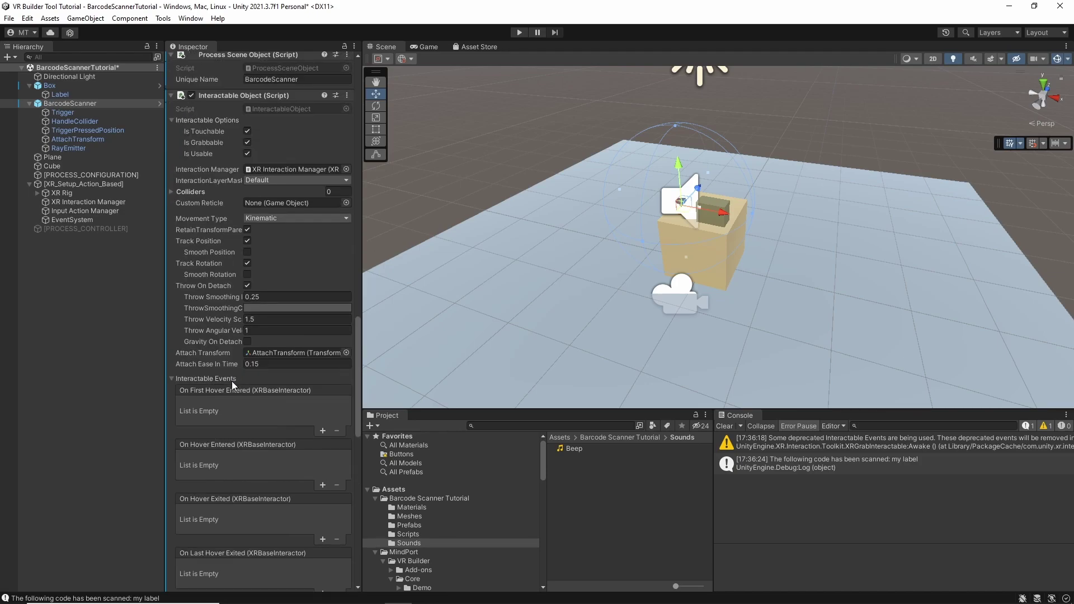
scroll(228, 395, "down", 1)
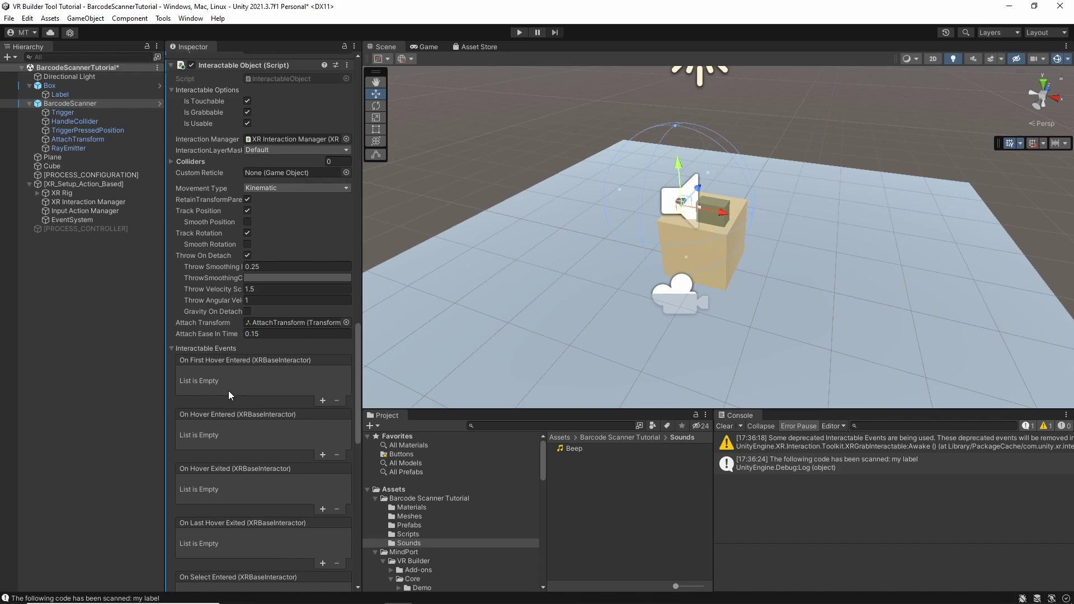
scroll(229, 391, "down", 6)
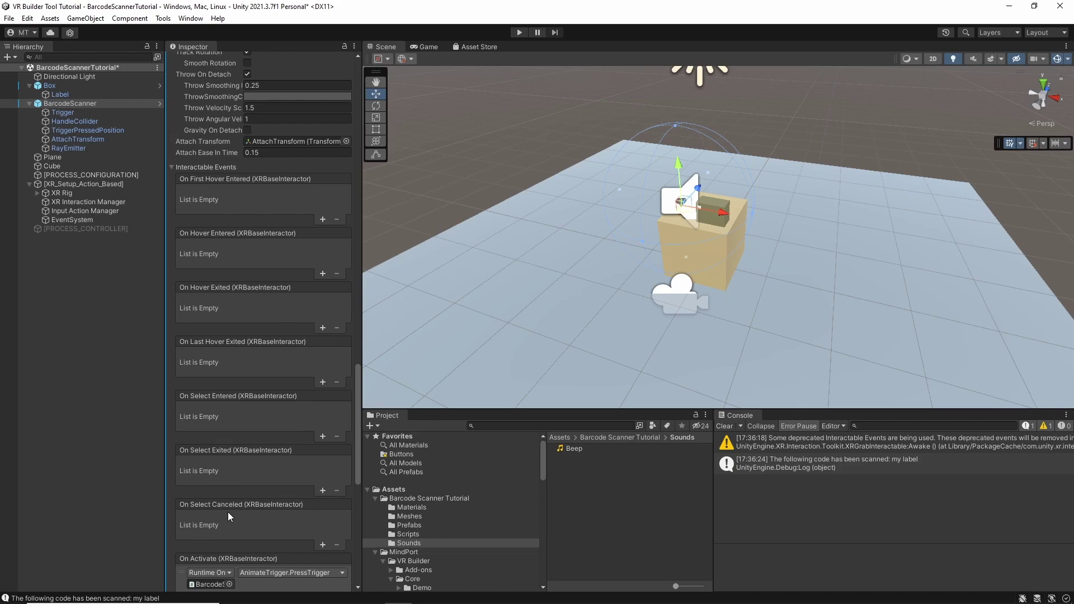
- Add a Text Data Property component to the BarcodeScanner object
scroll(228, 512, "down", 11)
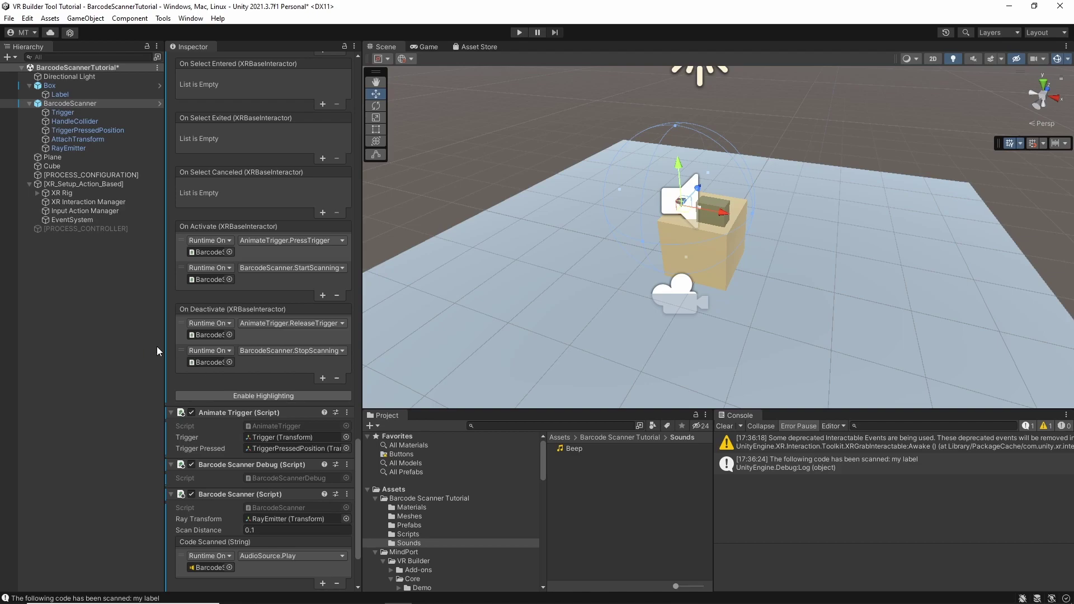
scroll(301, 301, "down", 3)
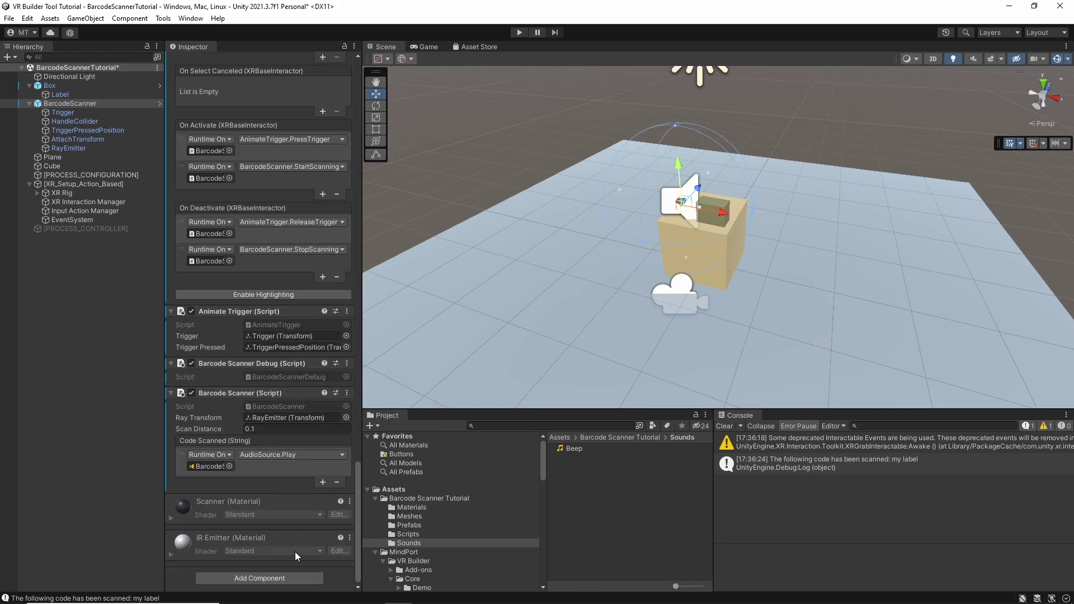
left_click(242, 579)
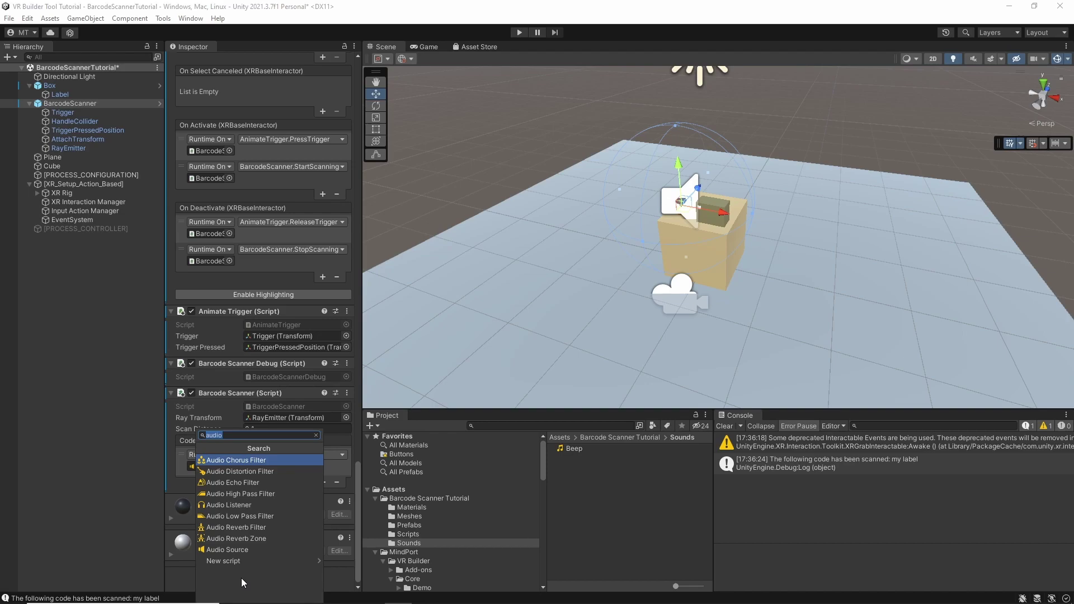
type("tex")
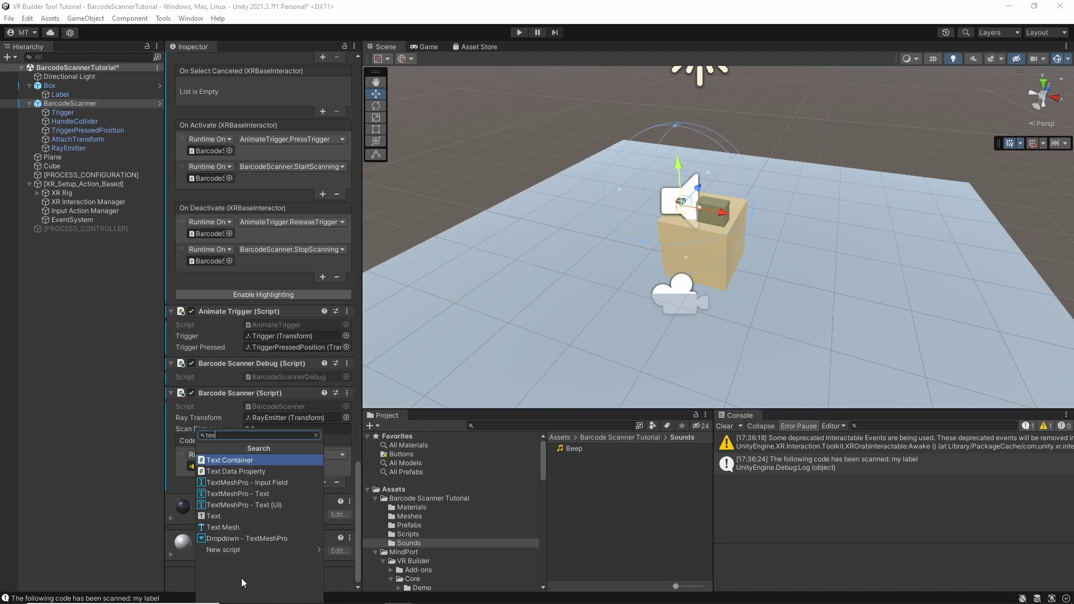
key("Down")
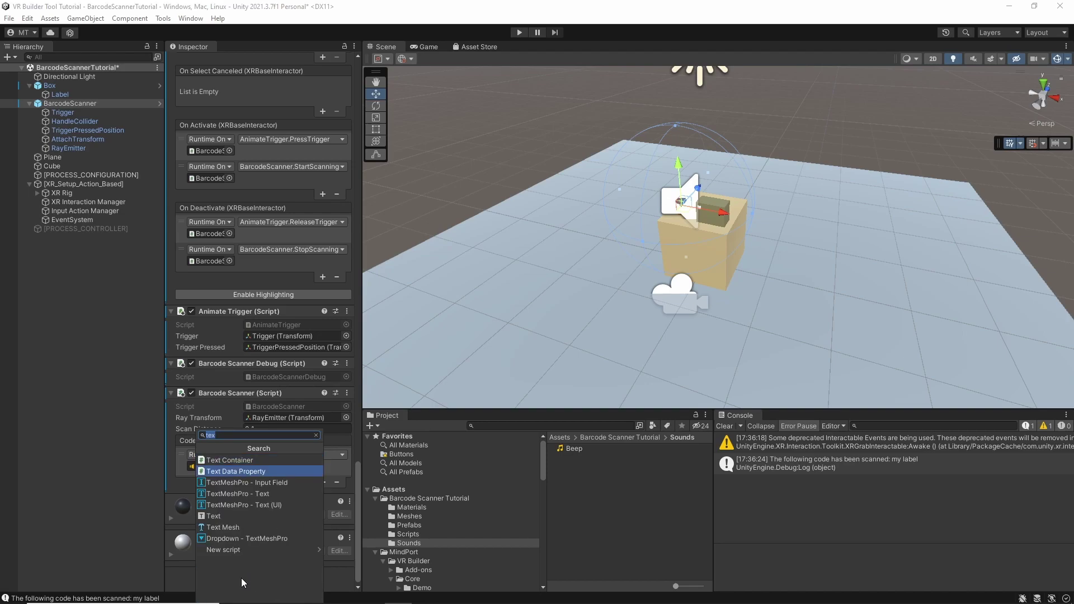
key("Return")
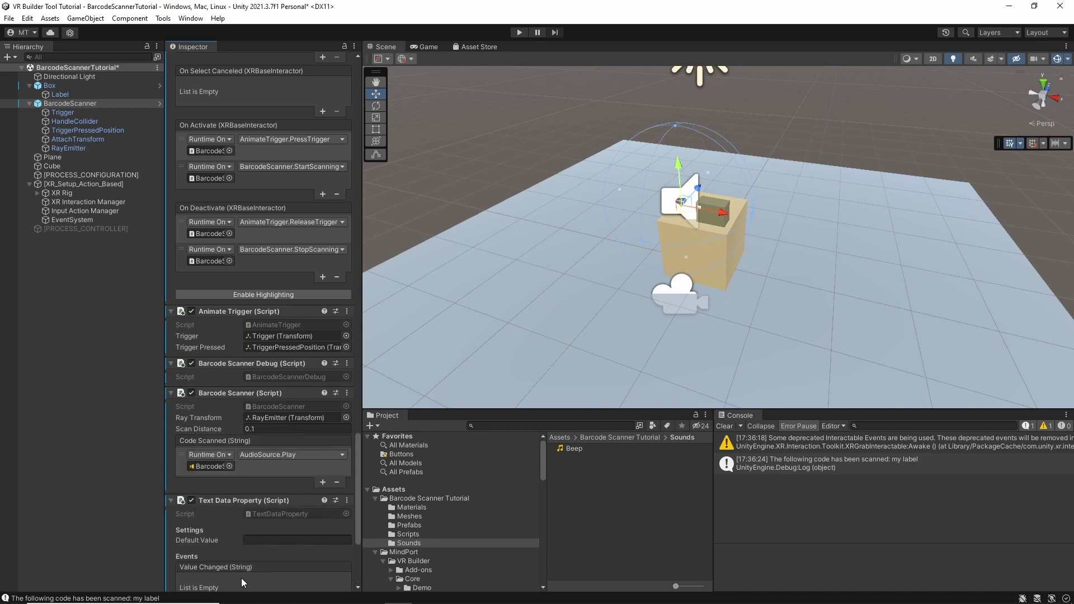
- Add a second Code Scanned event entry on the BarcodeScanner that calls its TextDataProperty.SetValue with the dynamic string
scroll(226, 532, "down", 3)
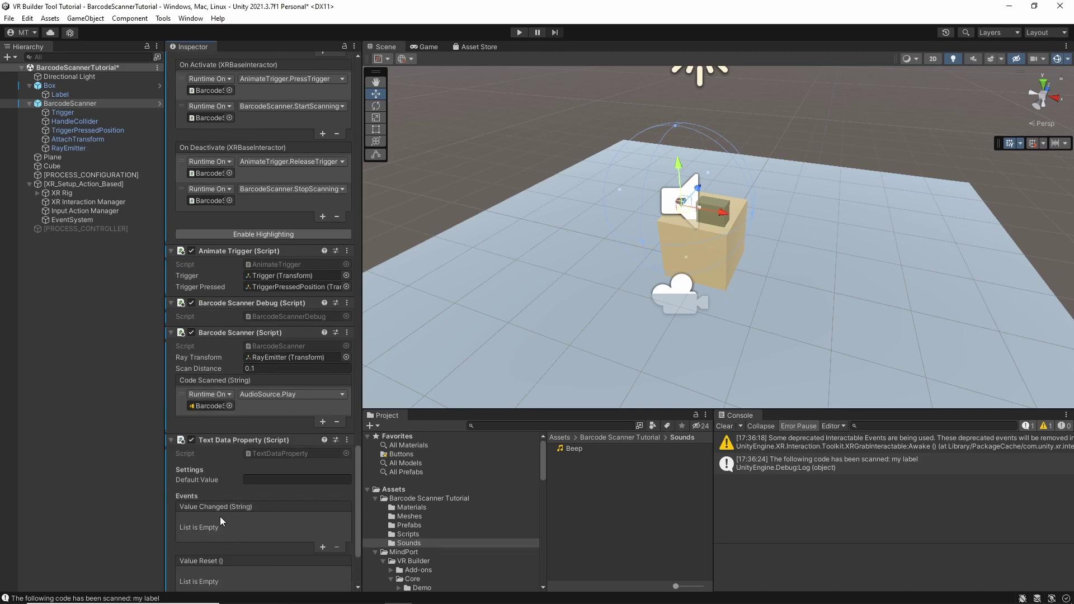
scroll(218, 490, "down", 1)
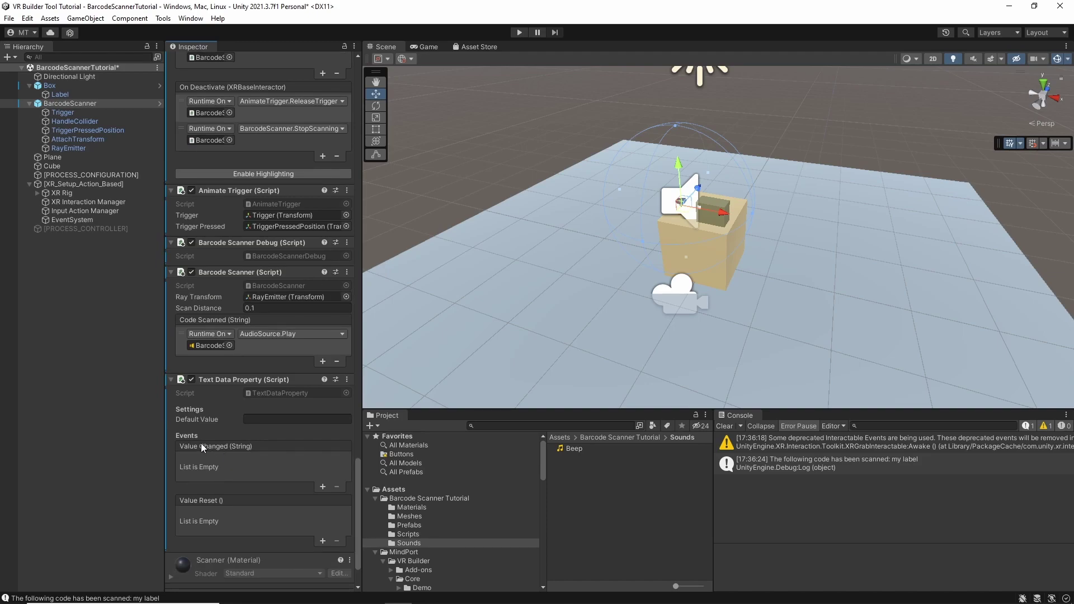
left_click(323, 362)
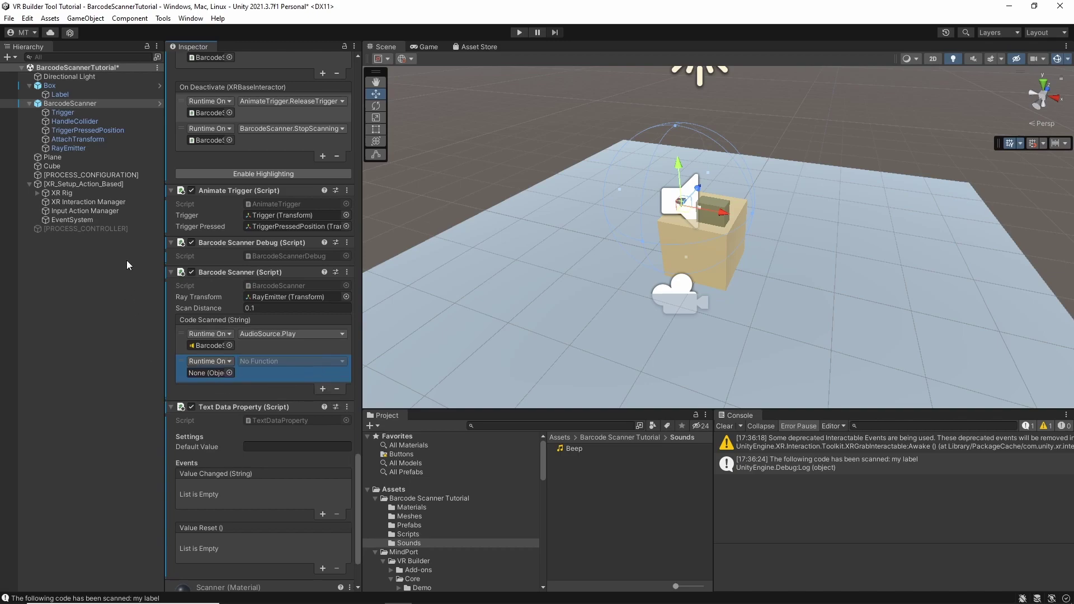
left_click_drag(64, 102, 206, 372)
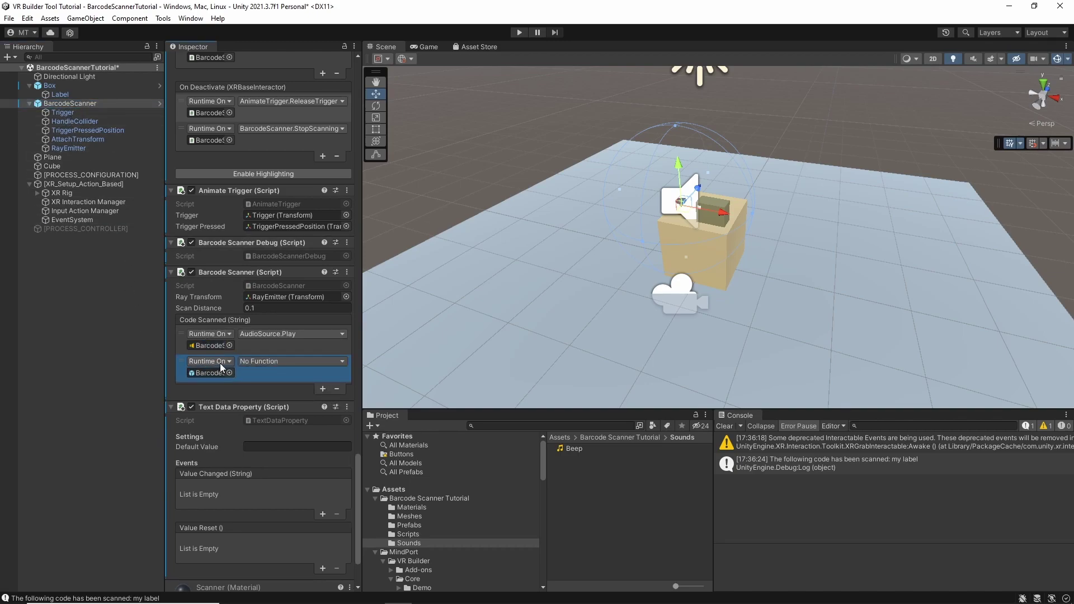
left_click(262, 362)
mouse_move(298, 577)
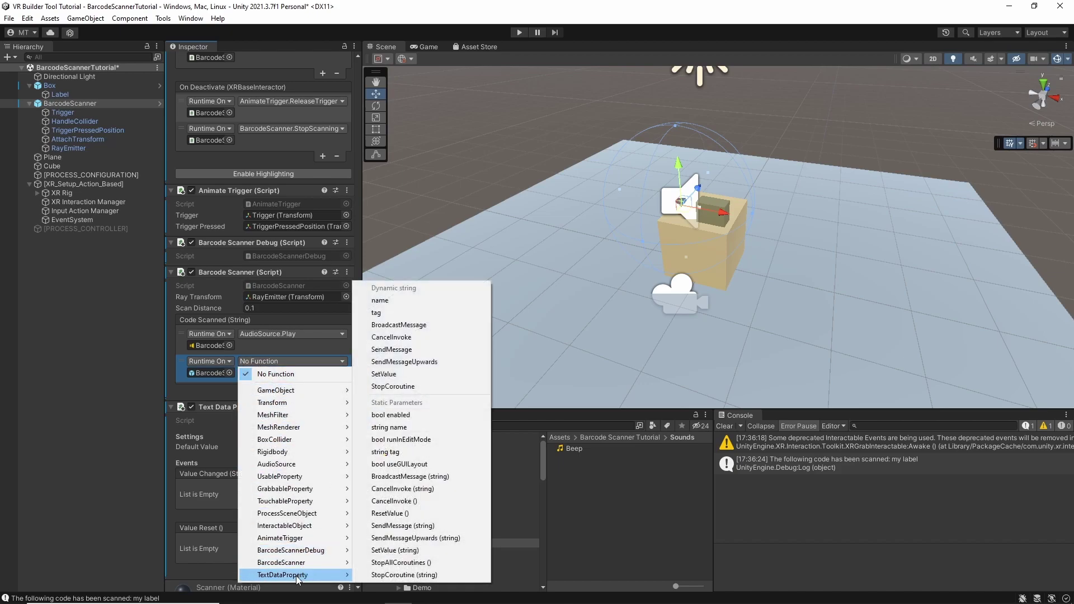
left_click(385, 375)
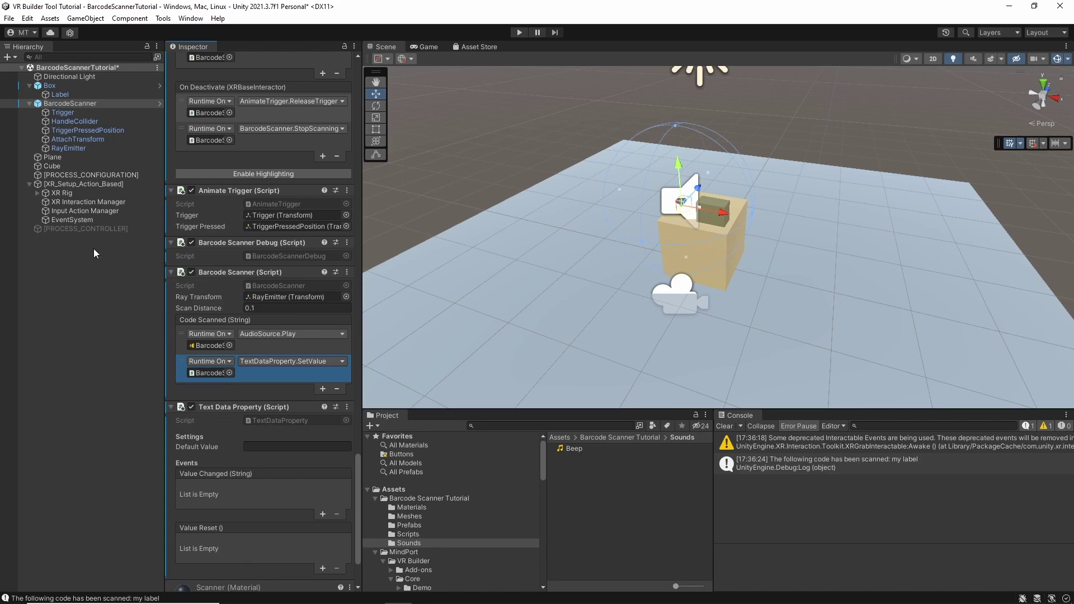
- Add a Text Data Property component to the Label object and set its default value to "data property label"
left_click(60, 94)
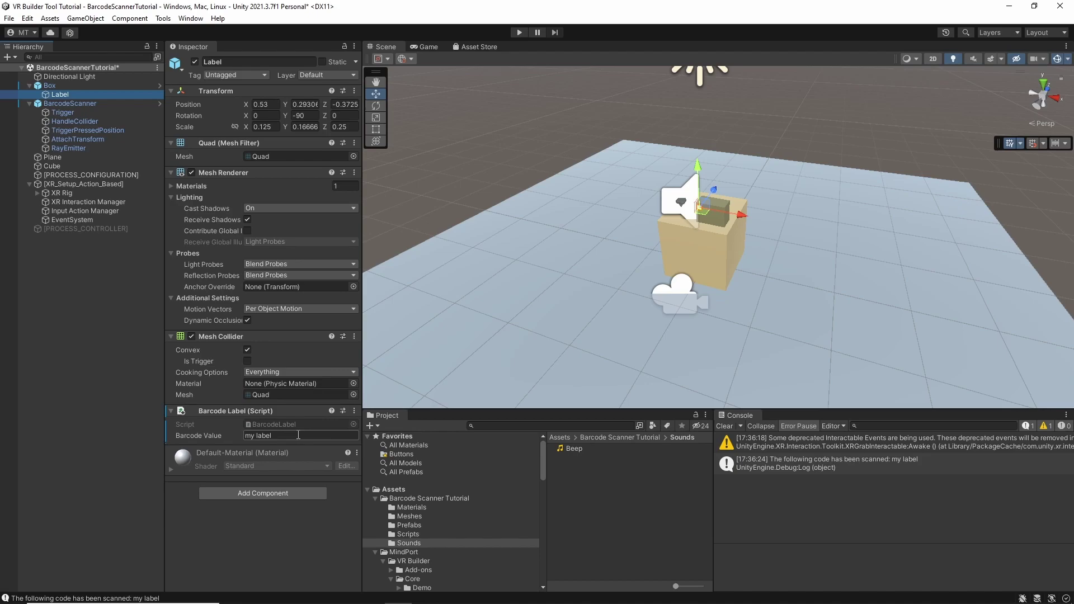
left_click(263, 492)
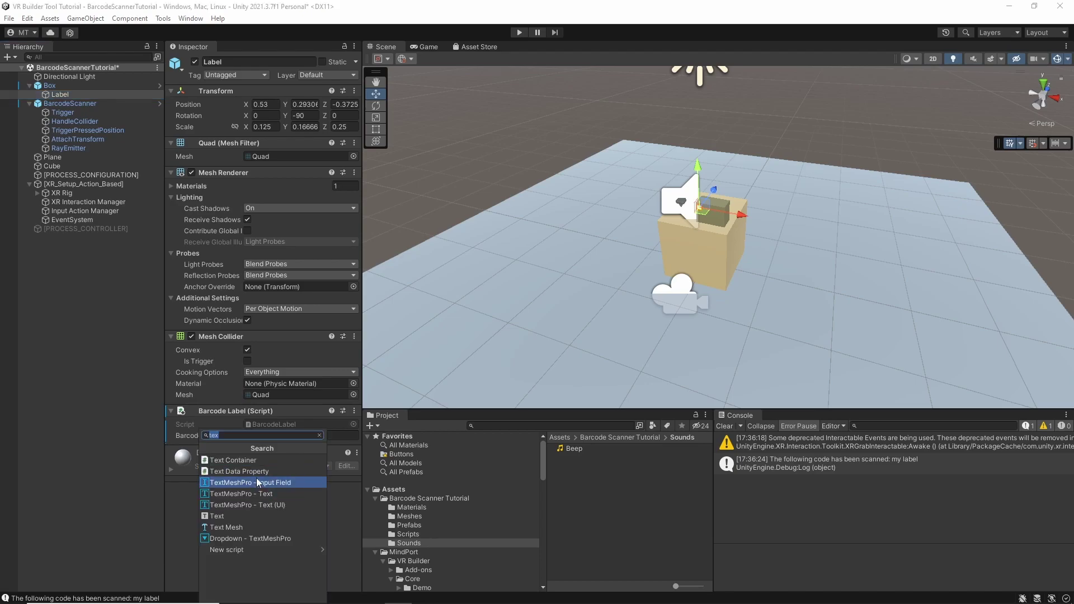
left_click(261, 471)
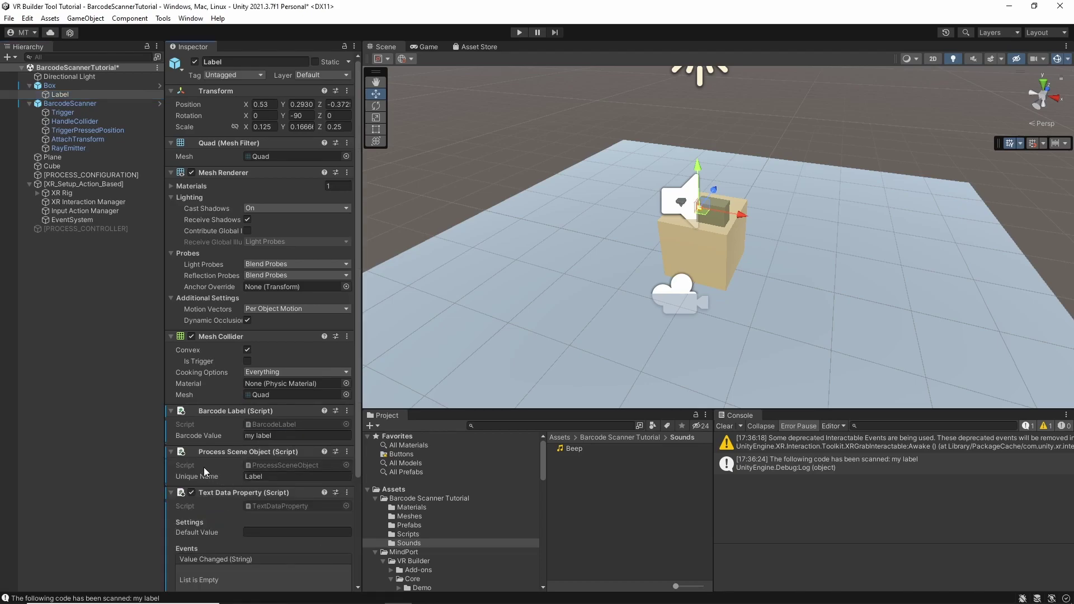
scroll(203, 468, "down", 3)
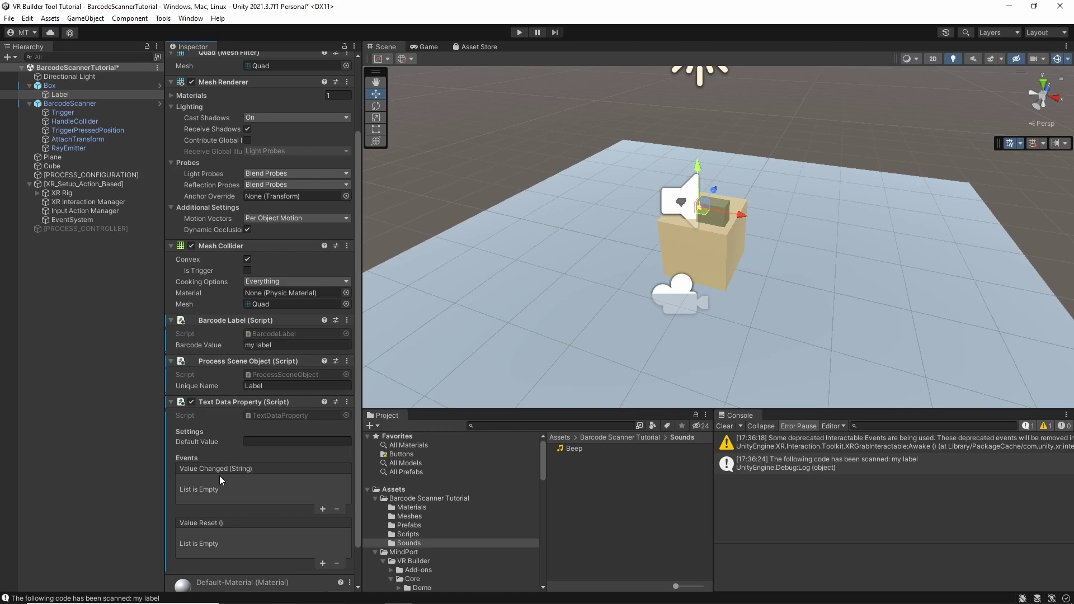
scroll(212, 465, "down", 2)
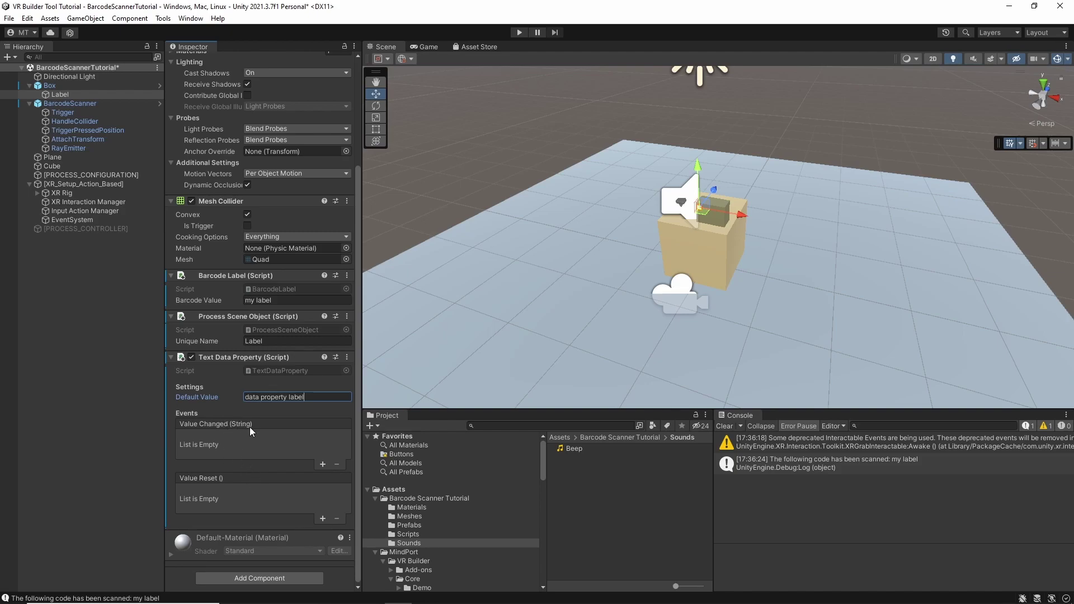
- Add a Value Changed event entry on the Label's Text Data Property that calls the Label's dynamic BarcodeLabel.SetLabel
left_click(323, 464)
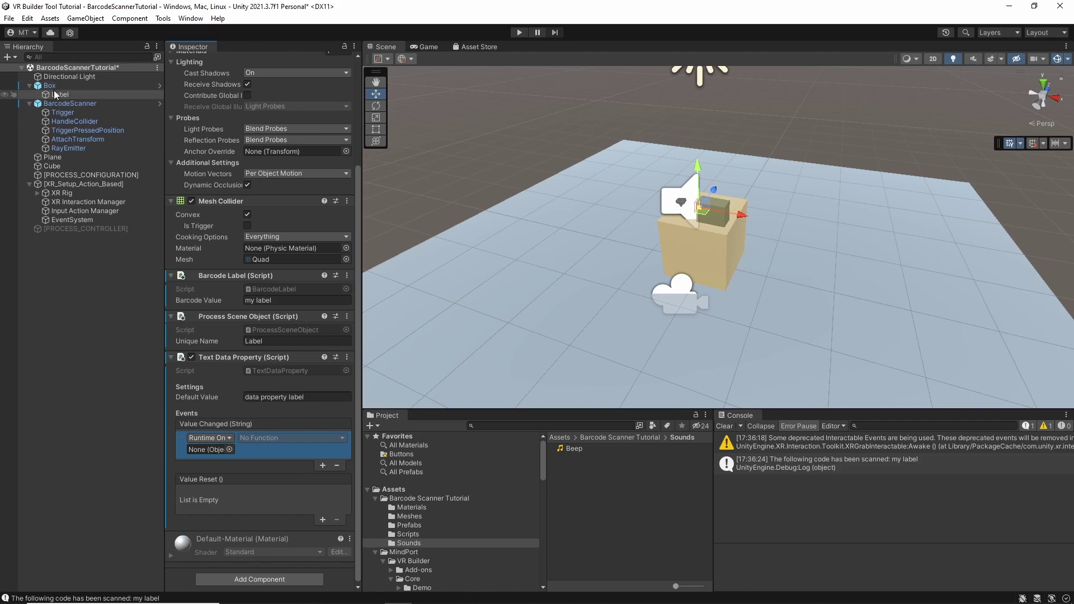
left_click_drag(58, 94, 200, 451)
left_click(266, 437)
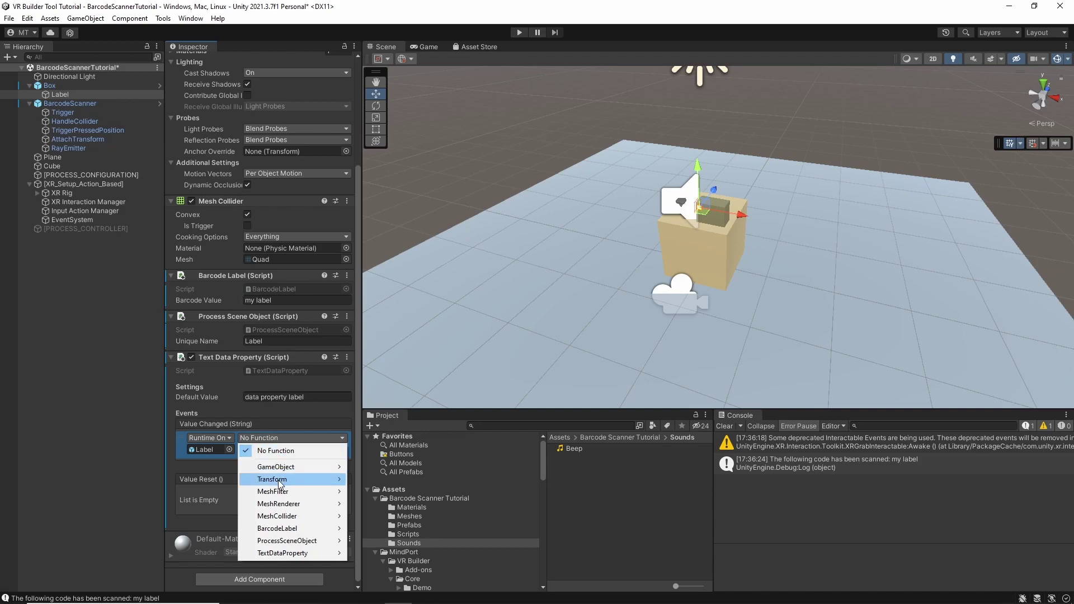
mouse_move(273, 532)
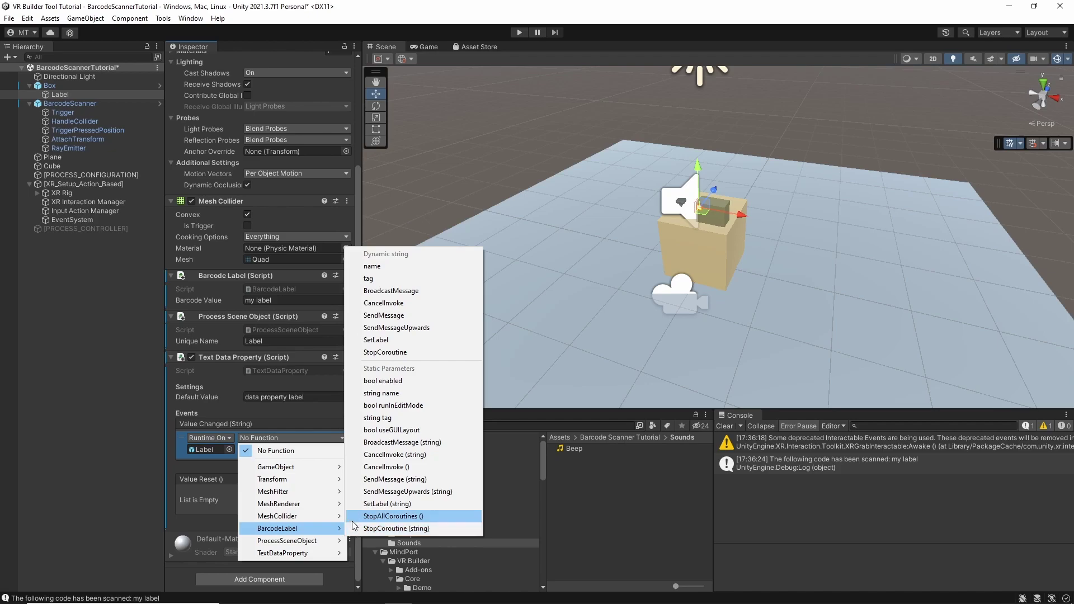
left_click(366, 341)
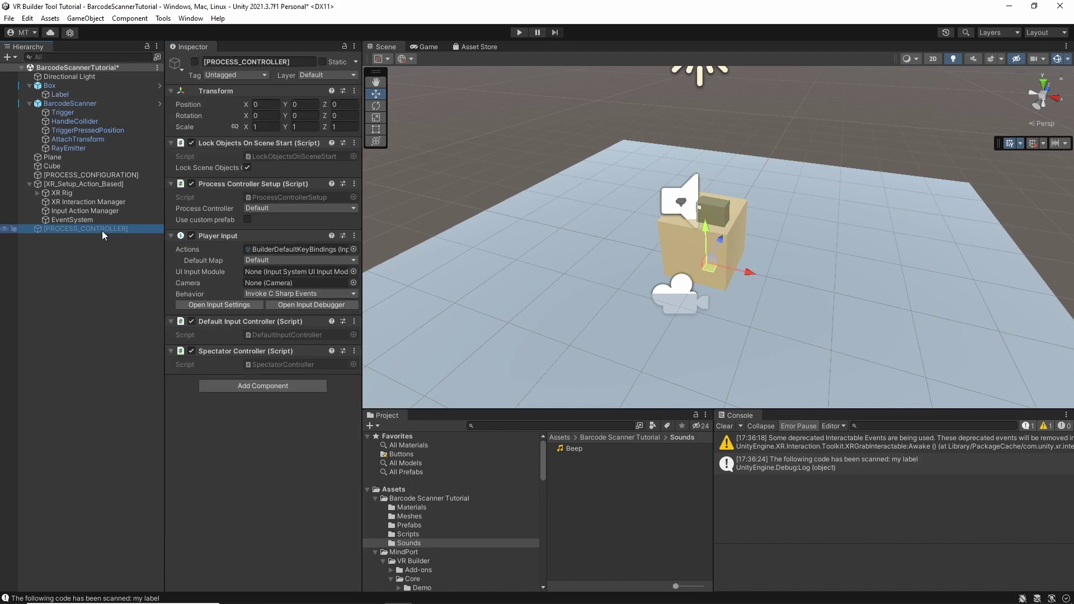
- Enable the [PROCESS_CONTROLLER] object and open the VR Builder workflow editor
left_click(194, 62)
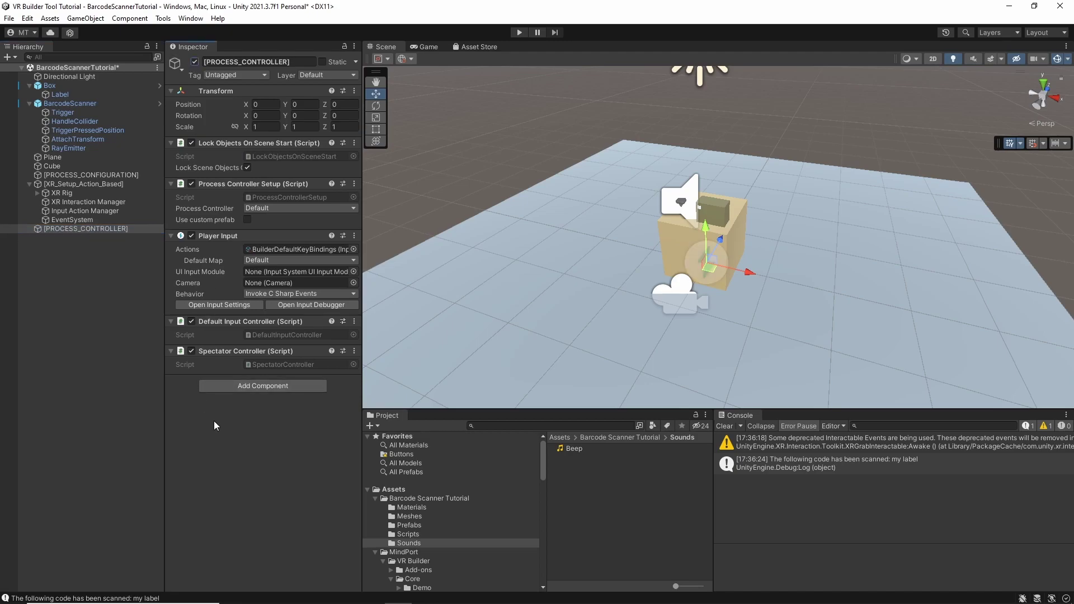
left_click(163, 19)
mouse_move(169, 33)
left_click(272, 43)
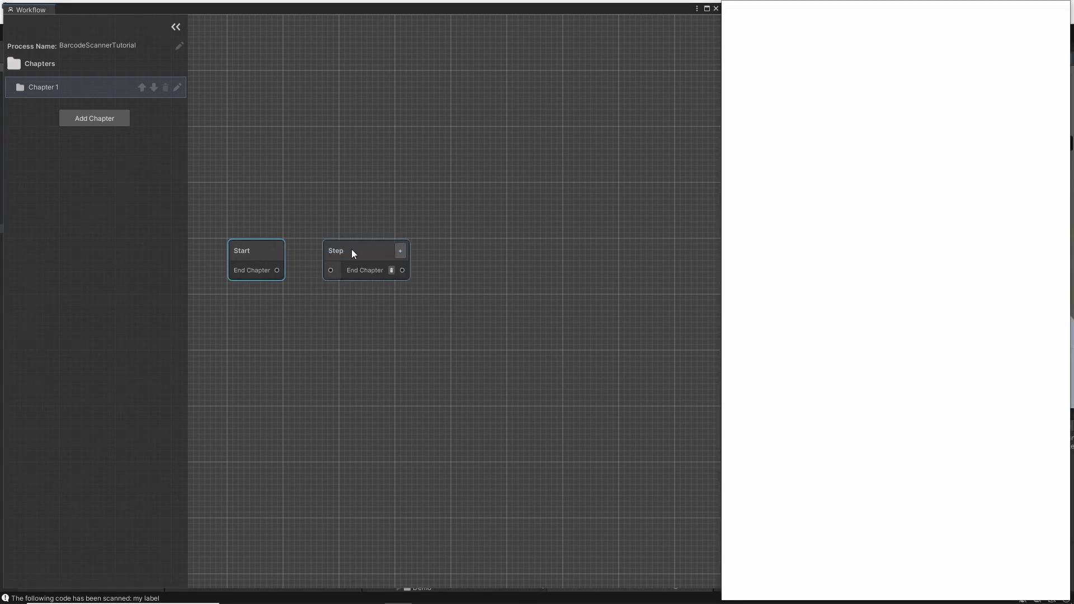
- Name the existing workflow step "Grab Scanner" and create three more steps named "Use Scanner", "Scan Label" and "Success!"
left_click(351, 249)
type("Grab Scanner")
right_click(412, 246)
left_click(418, 253)
type("Use Scanner")
right_click(518, 249)
left_click(593, 253)
type("Scan Label")
right_click(618, 246)
left_click(623, 249)
type("Success!")
- Connect the workflow in sequence from Start through Grab Scanner, Use Scanner and Scan Label to Success!
left_click_drag(277, 271, 309, 271)
left_click_drag(381, 271, 416, 270)
left_click_drag(488, 270, 520, 270)
left_click_drag(592, 270, 623, 270)
- Add a Play Text to Speech behavior with the text "grab the scanner" to the Grab Scanner step
left_click(335, 251)
left_click(895, 66)
left_click(884, 112)
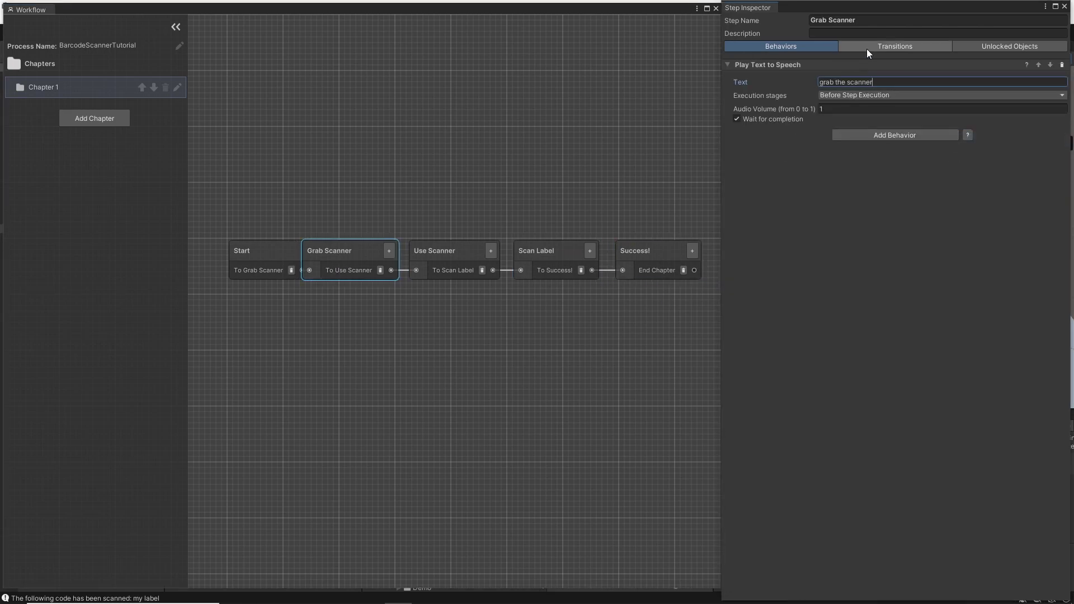
- Add a Grab Object condition for the BarcodeScanner to the transition from Grab Scanner to Use Scanner
left_click(895, 46)
left_click(895, 98)
left_click(1001, 108)
left_click(1051, 107)
left_click(883, 157)
- Add a behavior to the Use Scanner step and a Use Object condition for the BarcodeScanner to its transition
left_click(454, 251)
left_click(894, 67)
left_click(808, 133)
left_click(895, 46)
left_click(895, 99)
left_click(1001, 117)
left_click(1052, 107)
type("sc")
left_click(867, 183)
- Add a behavior to the Scan Label step and a Compare Values text condition to its transition to Success!
left_click(536, 251)
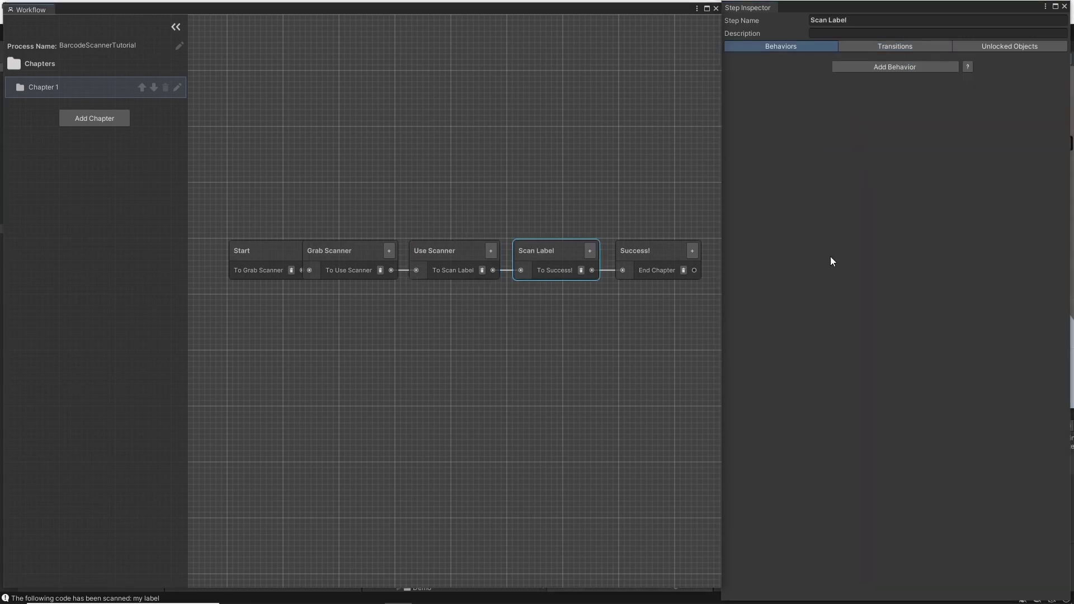
left_click(895, 67)
left_click(833, 137)
left_click(895, 46)
left_click(904, 96)
left_click(791, 163)
- Set the Compare Values condition's left operand to the BarcodeScanner and its right operand to the Label
left_click(947, 107)
type("sc")
double_click(866, 174)
left_click(949, 147)
type("la")
left_click(861, 173)
double_click(861, 173)
- Give Scan Label a second transition with a Release Object condition for the BarcodeScanner and connect it back to Grab Scanner
left_click(894, 198)
left_click(903, 230)
left_click(1001, 266)
left_click(1062, 242)
double_click(858, 174)
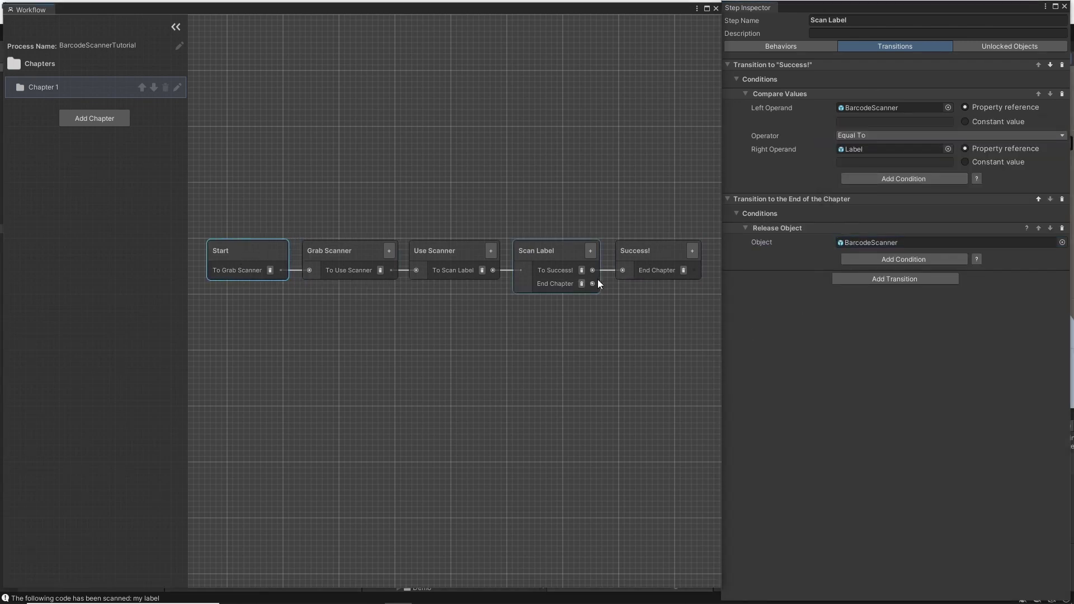
left_click(637, 252)
left_click_drag(593, 284, 309, 270)
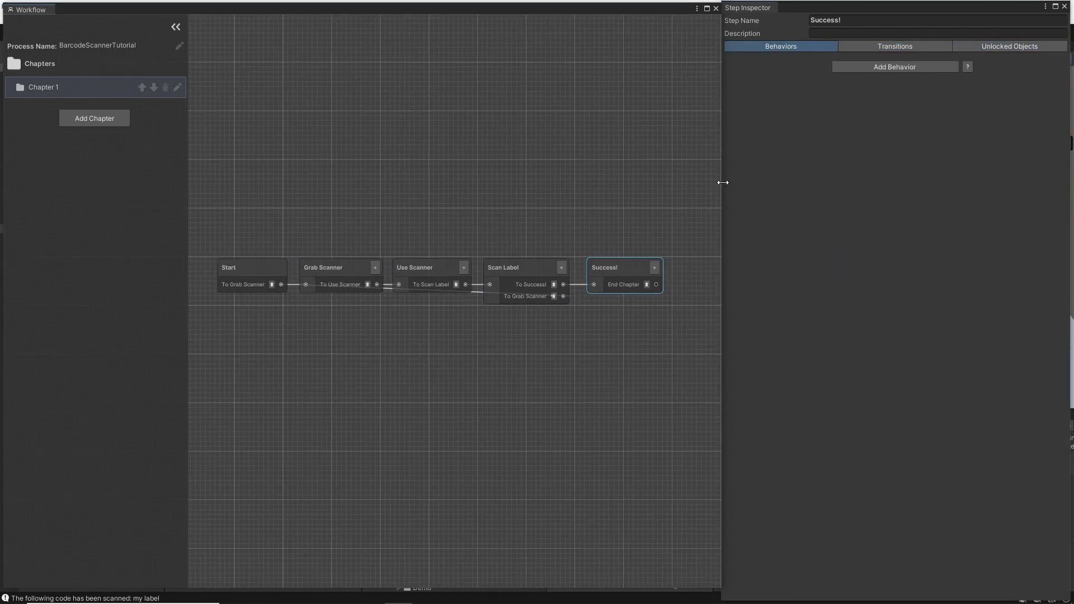
- Review the transition conditions of Grab Scanner, Use Scanner and Scan Label, and the objects unlocked in Success!
left_click(323, 268)
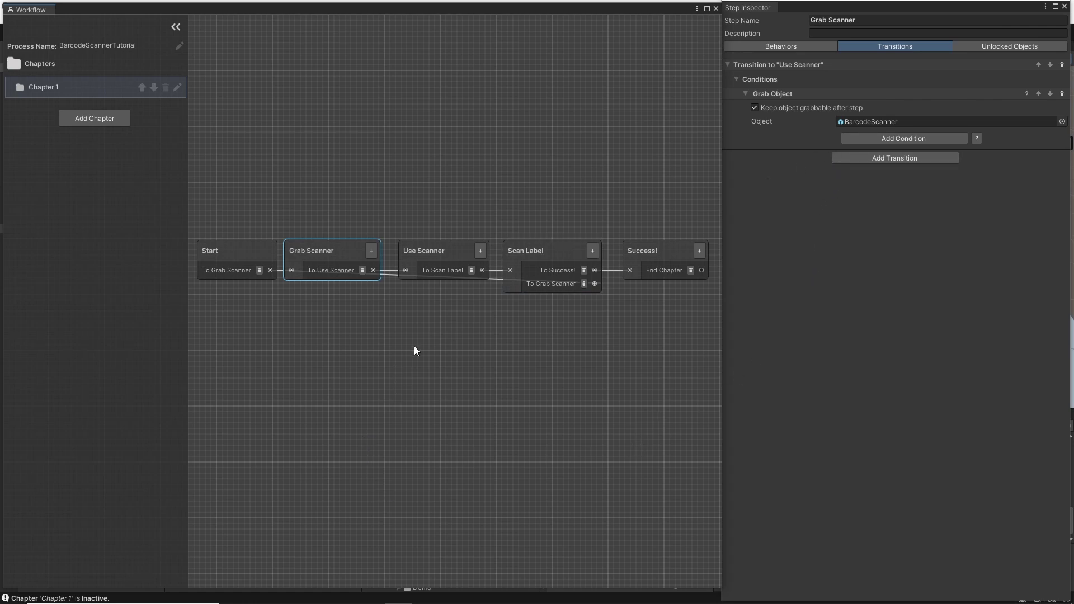
left_click(438, 250)
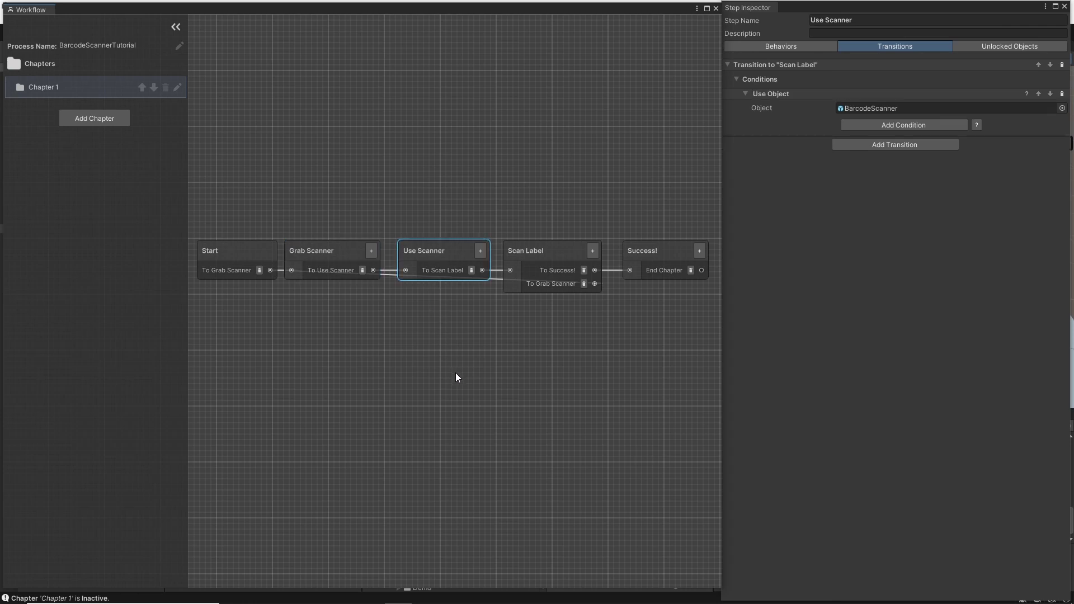
left_click(530, 250)
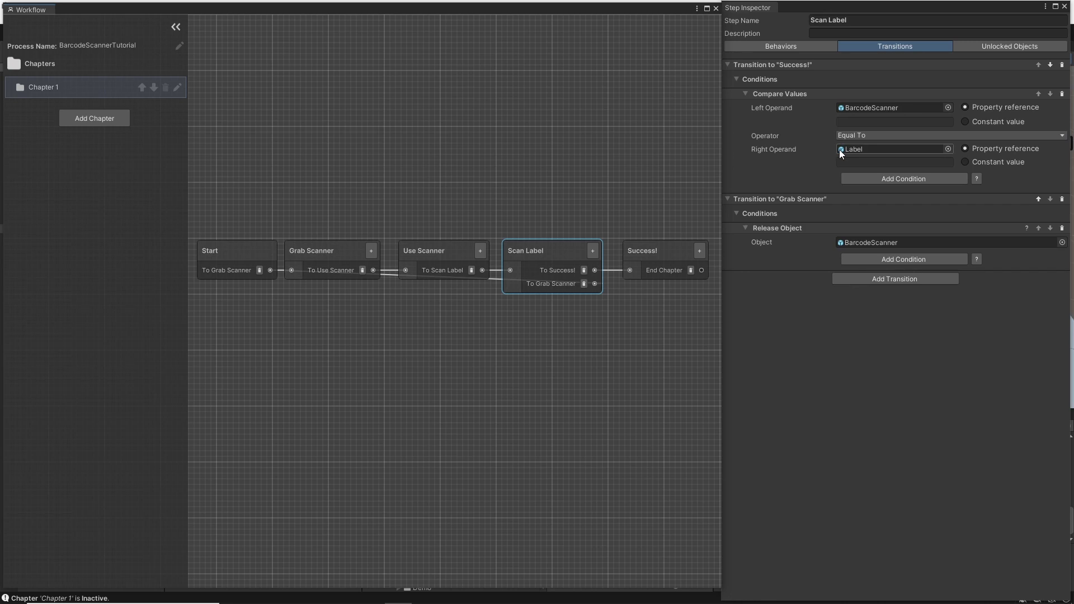
left_click(666, 256)
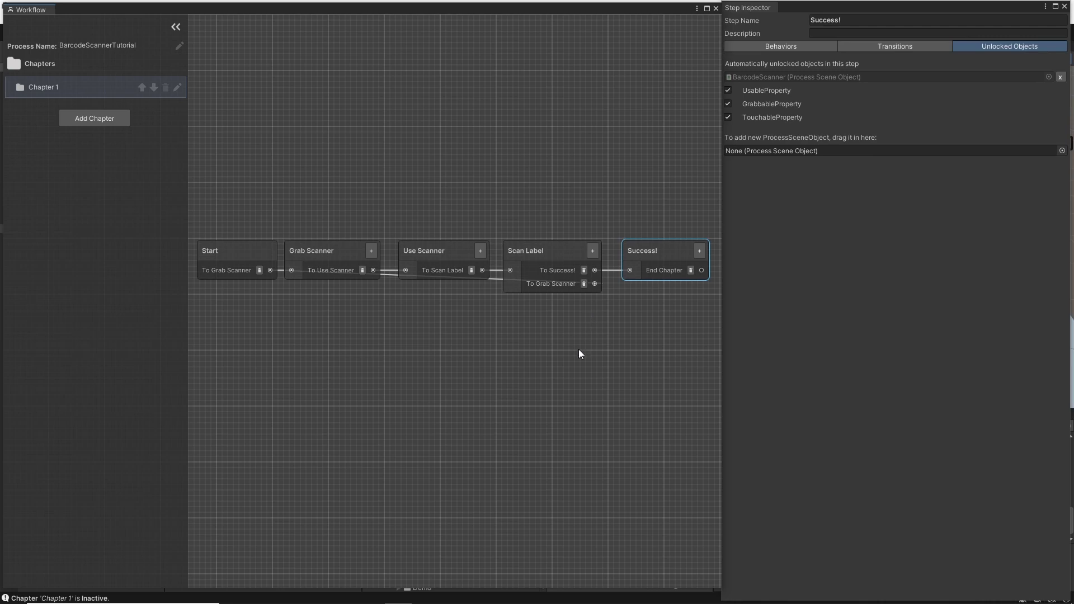
- Unlock the BarcodeScanner's UsableProperty in the Scan Label step
left_click(544, 248)
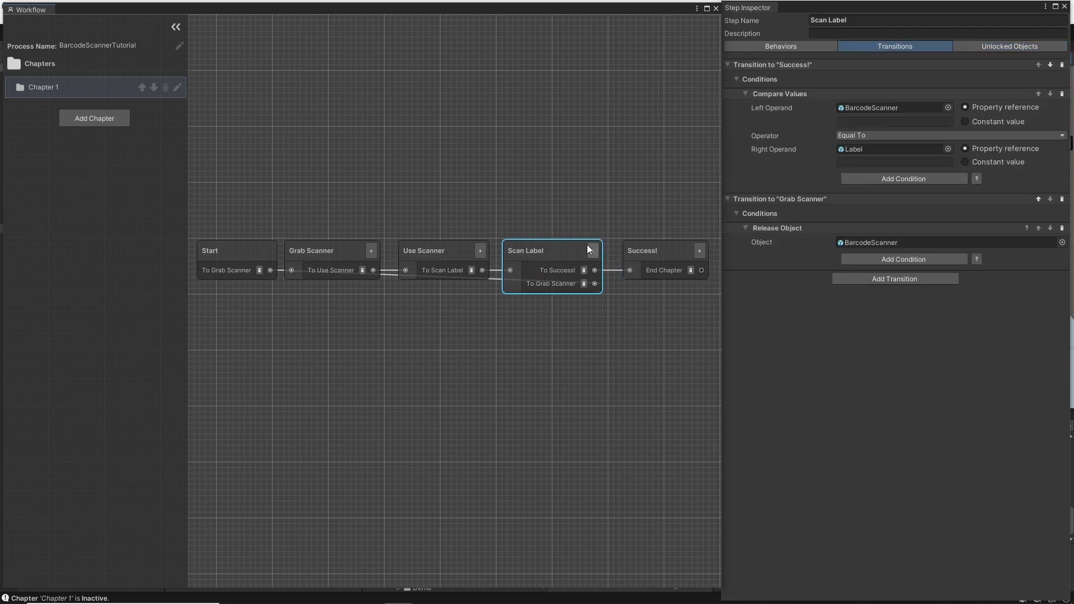
left_click(983, 47)
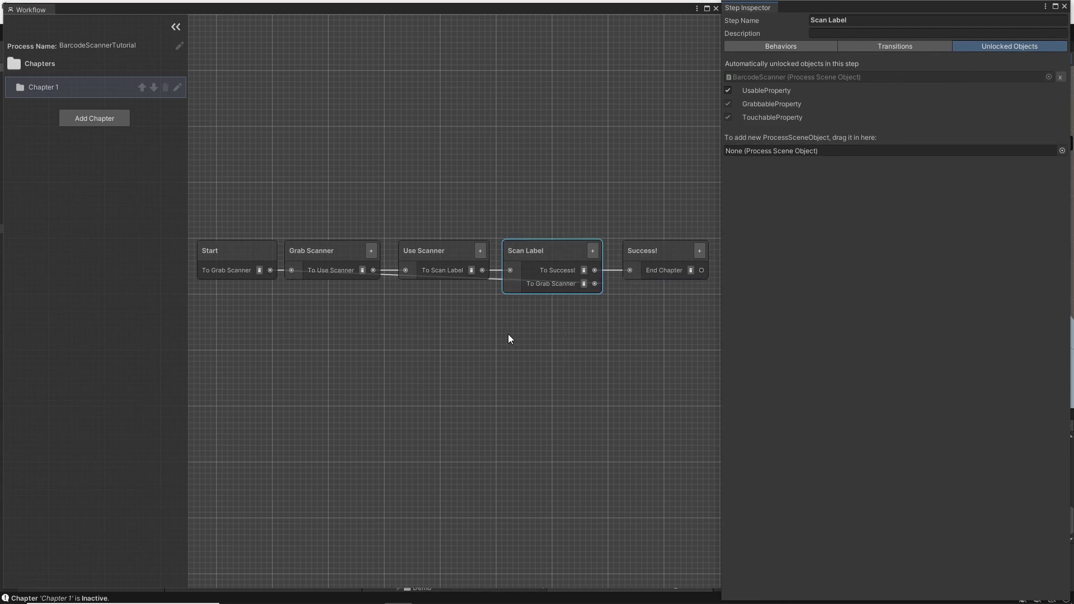
left_click(729, 90)
- Check the objects unlocked in the Success! step, close the workflow editor and start play mode
left_click(655, 247)
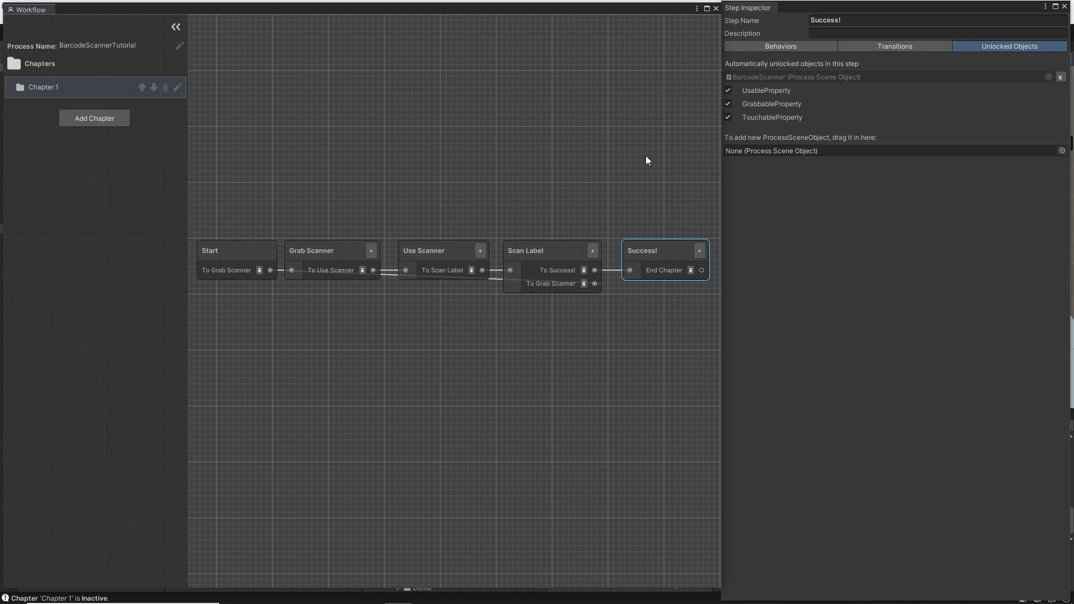
left_click(715, 8)
left_click(517, 33)
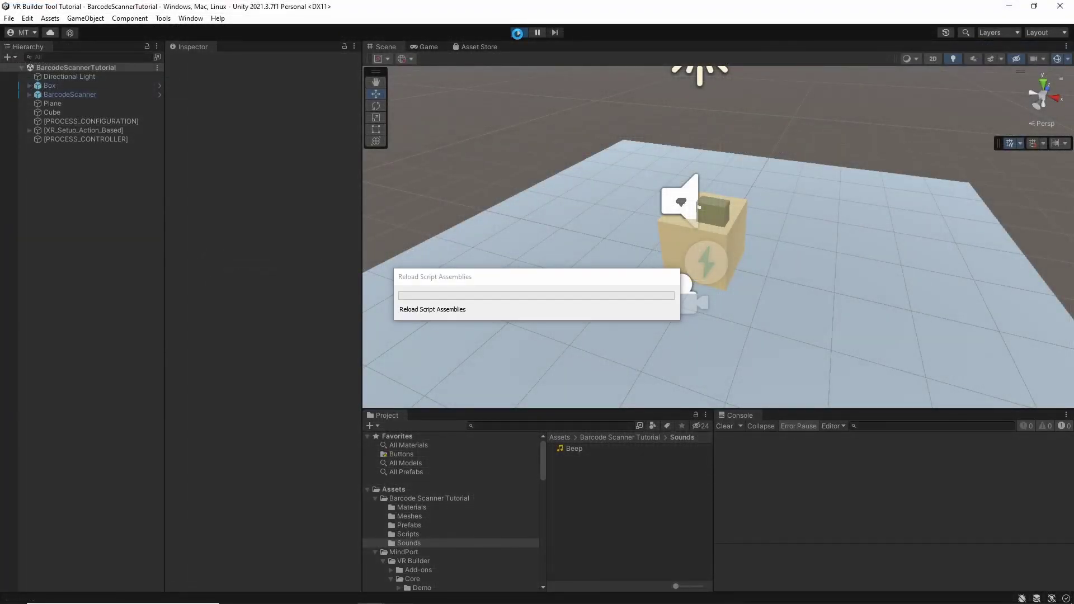